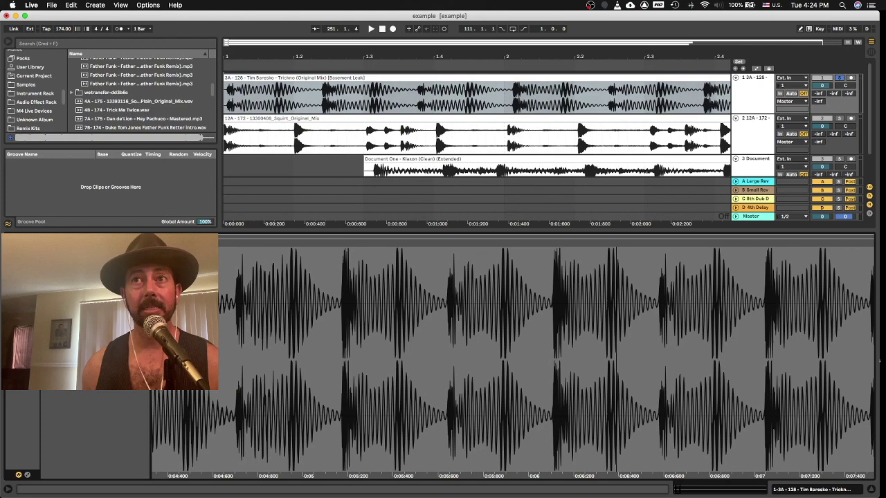
Play the start of the first track's clip and examine its waveform up close and in full.
{"action": "left_click_drag", "start_coordinate": [553, 360], "coordinate": [678, 387]}
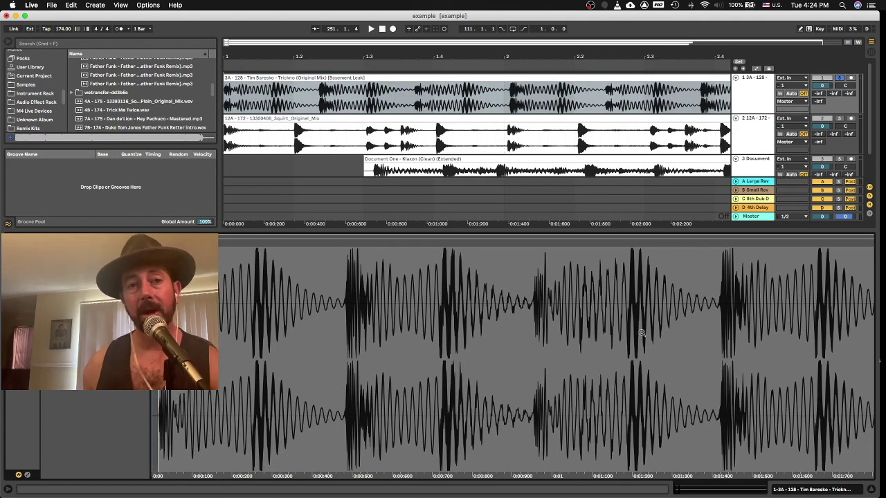
{"action": "key", "text": "space"}
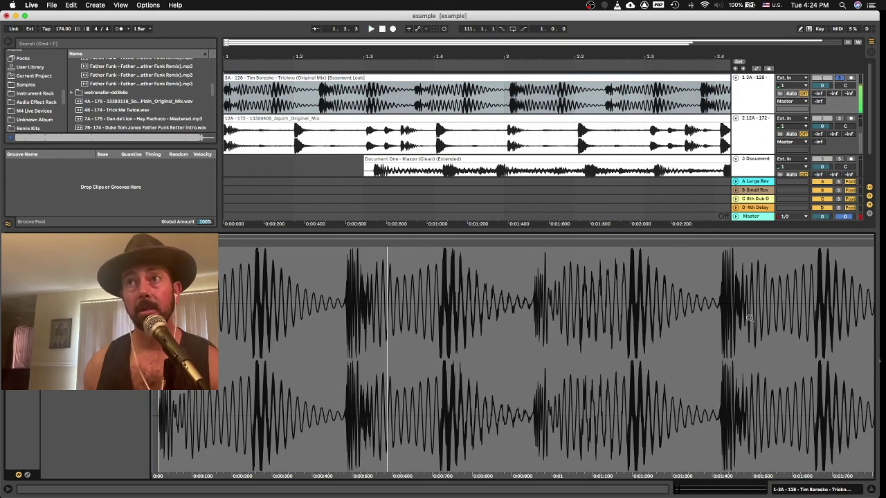
{"action": "key", "text": "minus"}
{"action": "key", "text": "minus"}
{"action": "key", "text": "minus"}
{"action": "key", "text": "minus"}
{"action": "key", "text": "minus"}
{"action": "key", "text": "minus"}
{"action": "key", "text": "minus"}
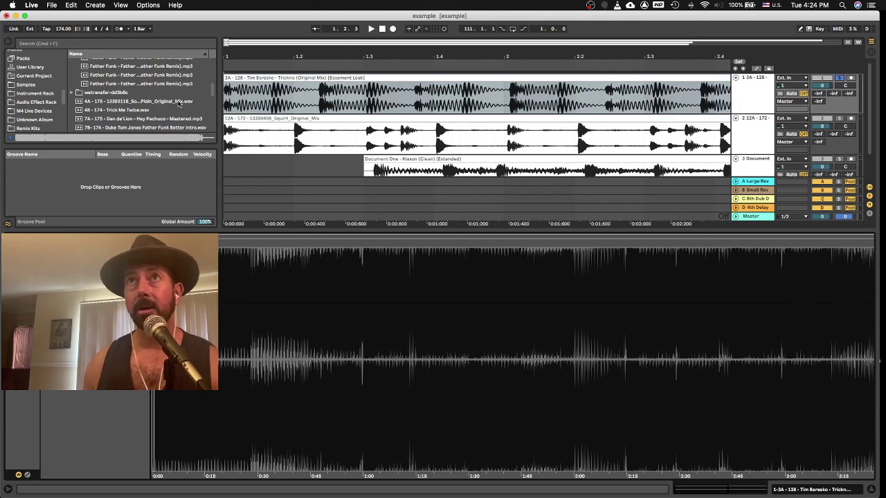
Trim the first track's clip to its opening kick, about 0.444 s long, by deleting all the audio after it.
{"action": "right_click", "coordinate": [302, 106]}
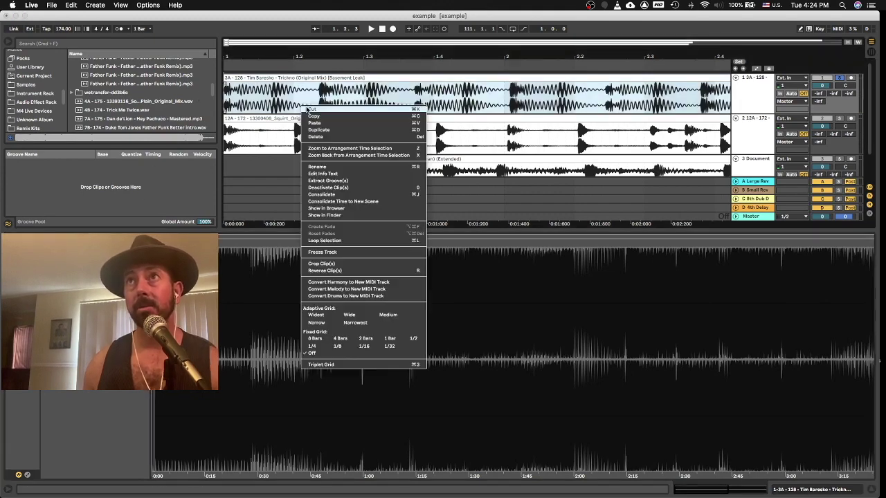
{"action": "left_click", "coordinate": [317, 353]}
{"action": "left_click_drag", "start_coordinate": [318, 93], "coordinate": [393, 74]}
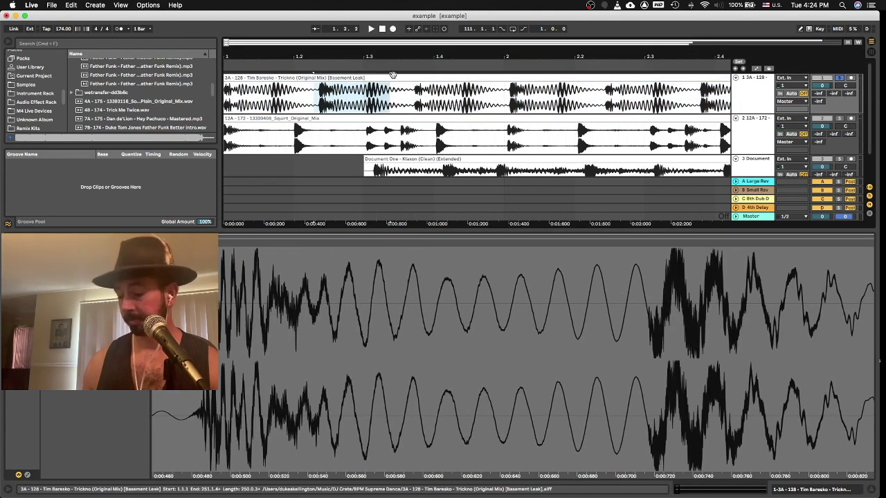
{"action": "key", "text": "Delete"}
{"action": "left_click", "coordinate": [482, 80]}
{"action": "key", "text": "Delete"}
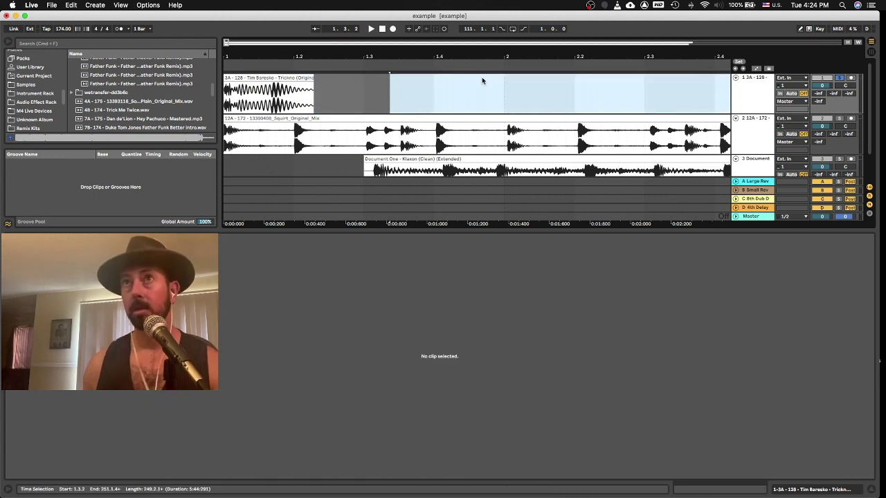
Audition the trimmed kick clip on the first track.
{"action": "left_click", "coordinate": [270, 79]}
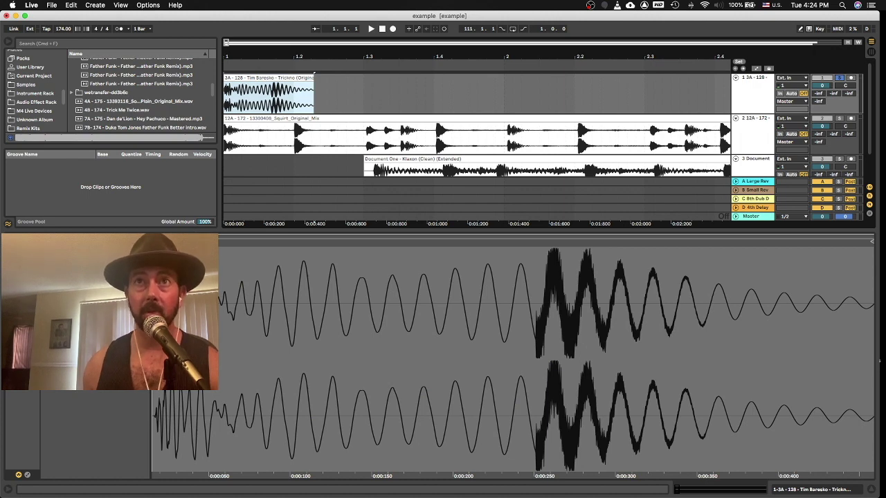
{"action": "key", "text": "super+z"}
{"action": "key", "text": "super+shift+z"}
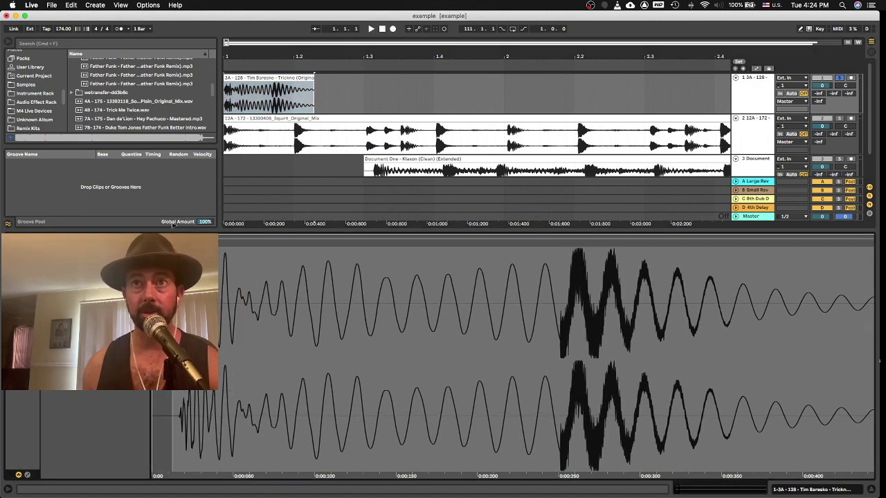
{"action": "key", "text": "space"}
{"action": "key", "text": "space"}
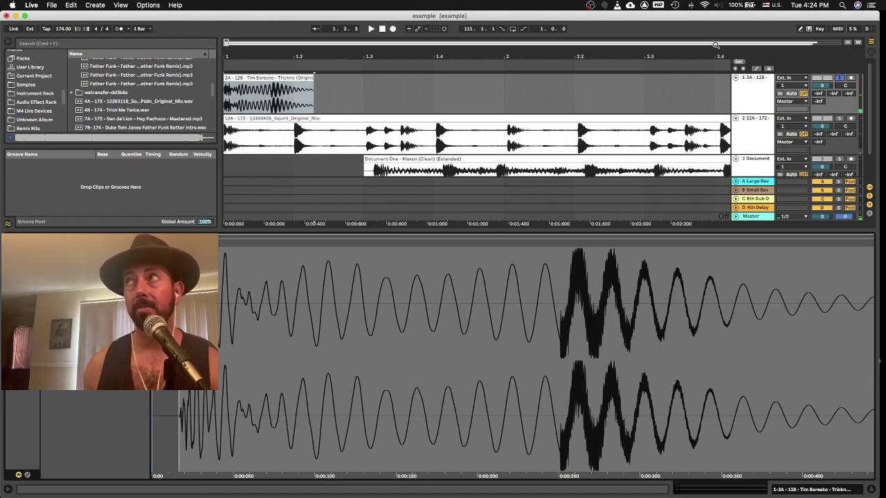
Add a Multiband Dynamics audio effect to the first track with the kick.
{"action": "left_click", "coordinate": [766, 95]}
{"action": "right_click", "coordinate": [756, 89]}
{"action": "left_click", "coordinate": [751, 91]}
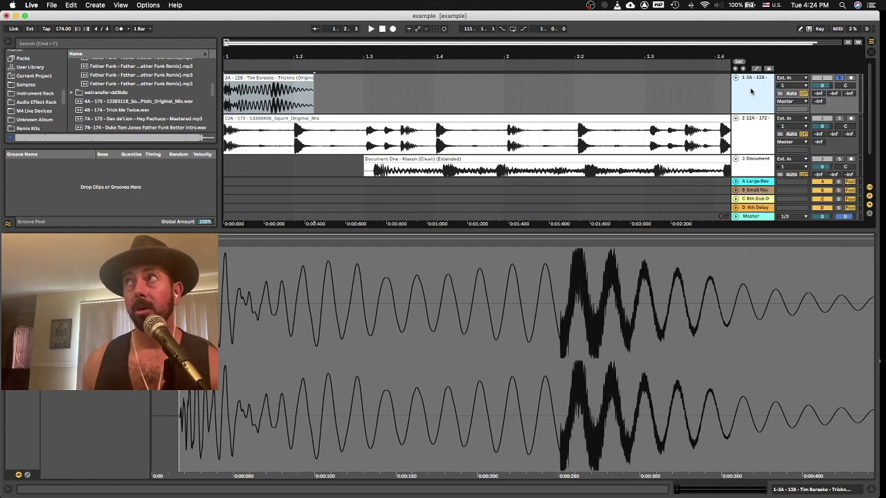
{"action": "left_click", "coordinate": [751, 91]}
{"action": "left_click_drag", "start_coordinate": [61, 138], "coordinate": [63, 116]}
{"action": "scroll", "coordinate": [63, 116], "scroll_direction": "up", "scroll_amount": 2}
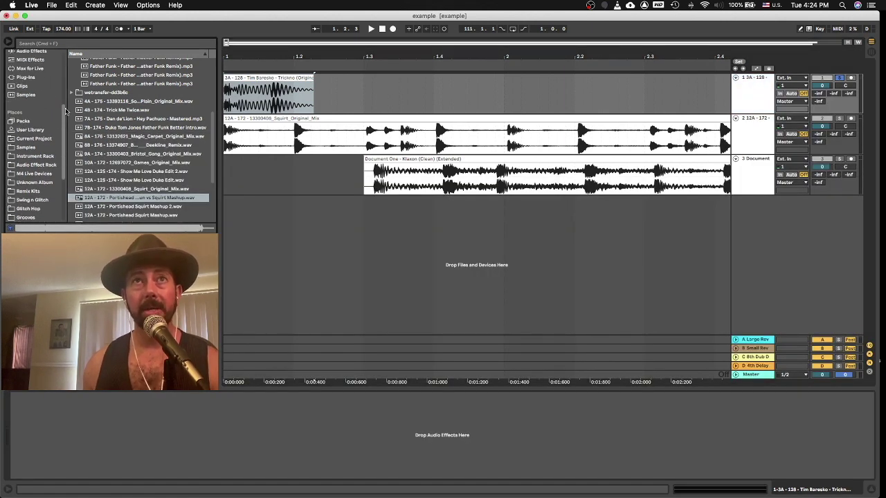
{"action": "scroll", "coordinate": [41, 121], "scroll_direction": "up", "scroll_amount": 4}
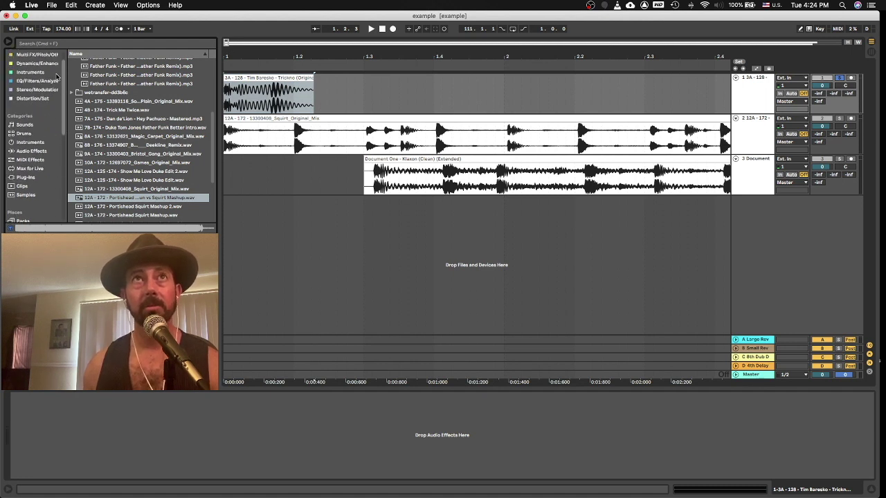
{"action": "left_click", "coordinate": [32, 168]}
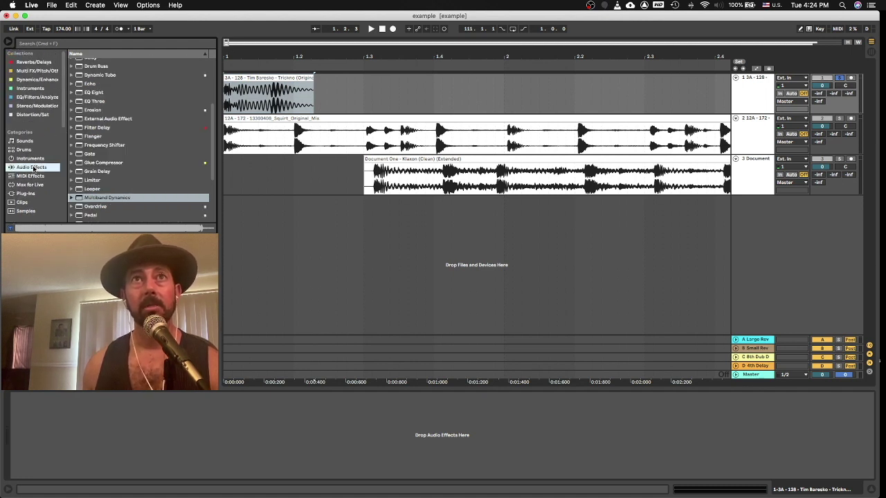
{"action": "left_click_drag", "start_coordinate": [103, 448], "coordinate": [105, 447]}
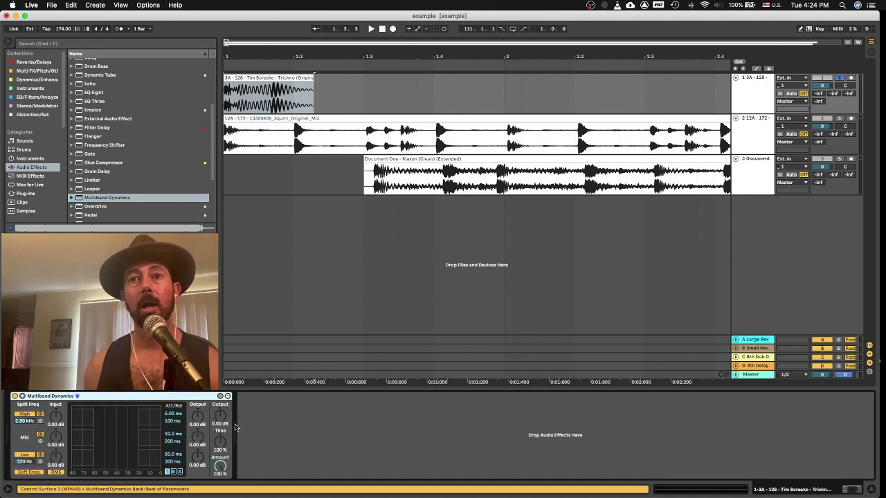
Audition the kick through Multiband Dynamics with the High band soloed and with the Mid band soloed.
{"action": "left_click", "coordinate": [321, 101]}
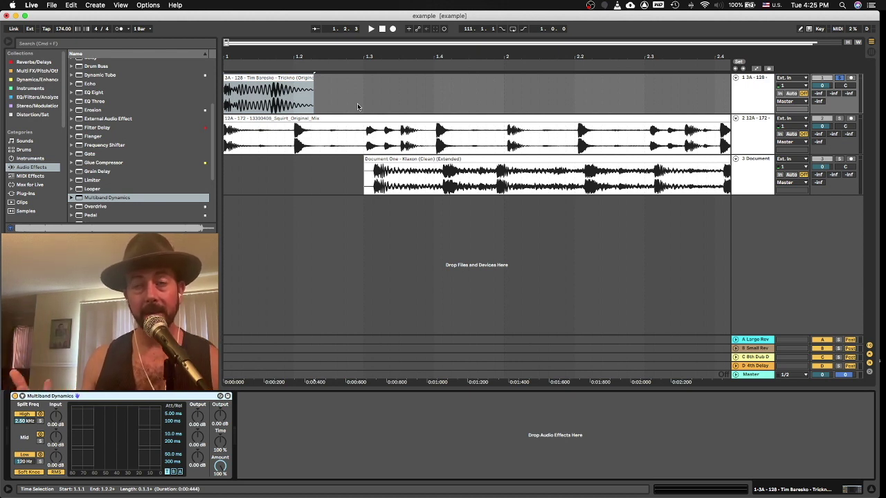
{"action": "left_click", "coordinate": [41, 423]}
{"action": "key", "text": "space"}
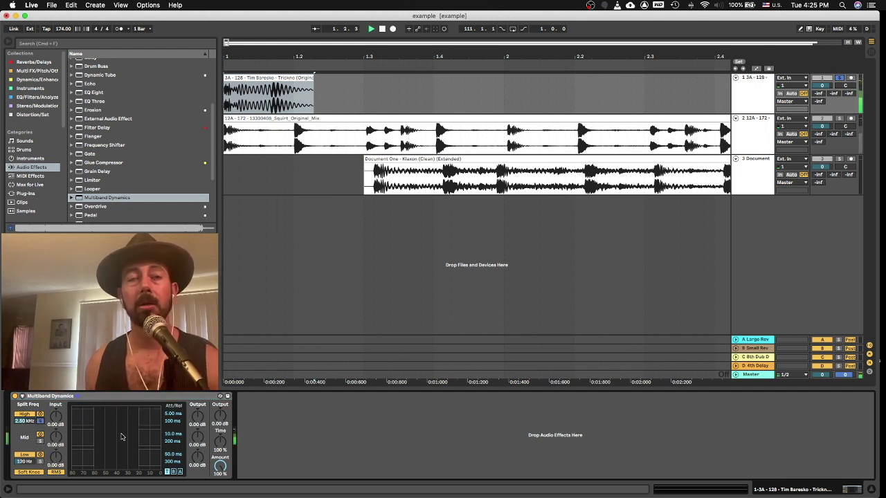
{"action": "key", "text": "space"}
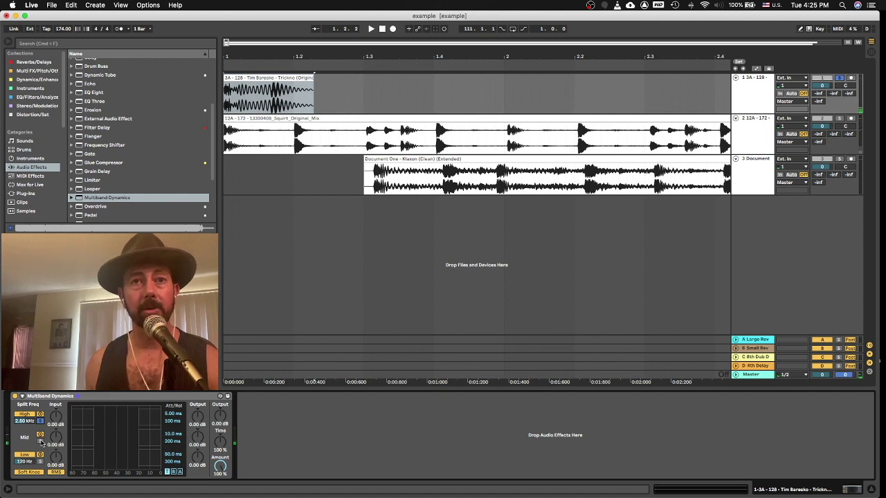
{"action": "key", "text": "space"}
{"action": "key", "text": "space"}
{"action": "key", "text": "space"}
{"action": "key", "text": "space"}
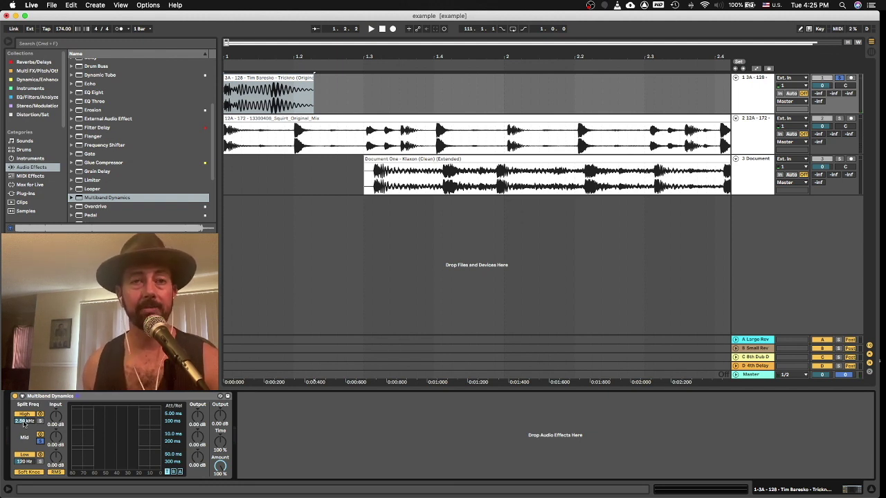
Set the High band's split frequency to 706 Hz and audition the High and Low bands soloed in turn.
{"action": "left_click_drag", "start_coordinate": [23, 422], "coordinate": [23, 432]}
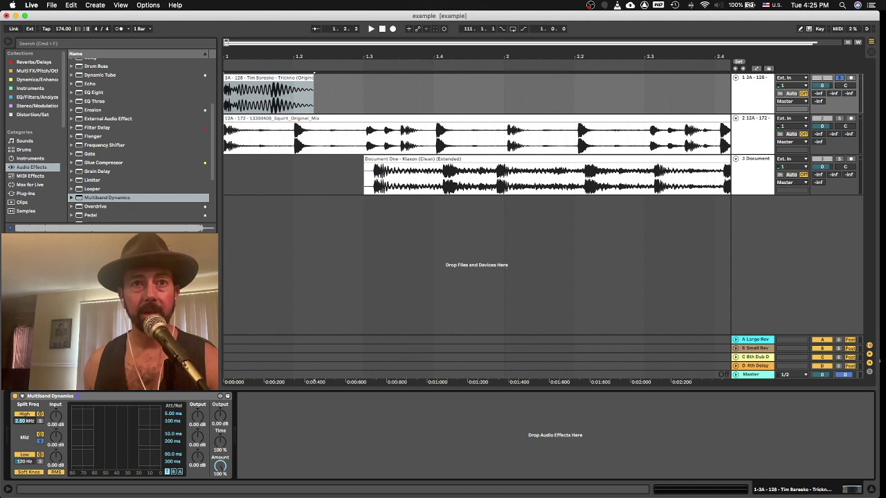
{"action": "left_click_drag", "start_coordinate": [23, 432], "coordinate": [23, 443]}
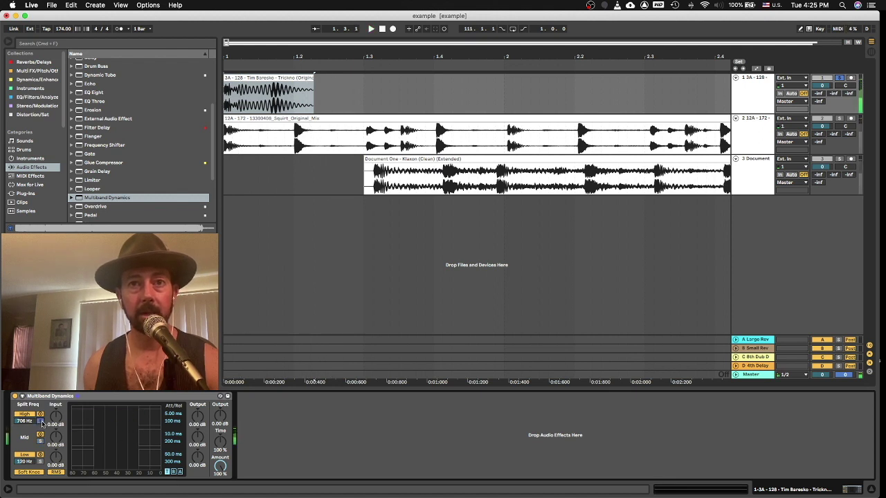
{"action": "key", "text": "space"}
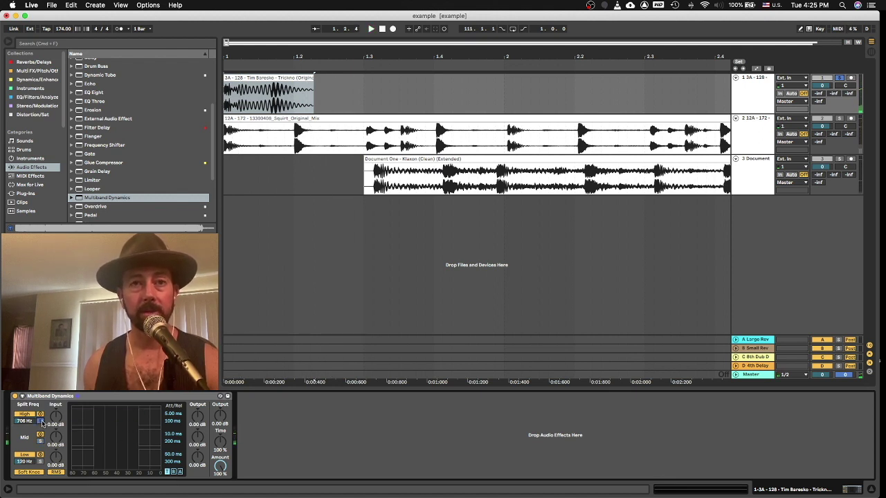
{"action": "key", "text": "space"}
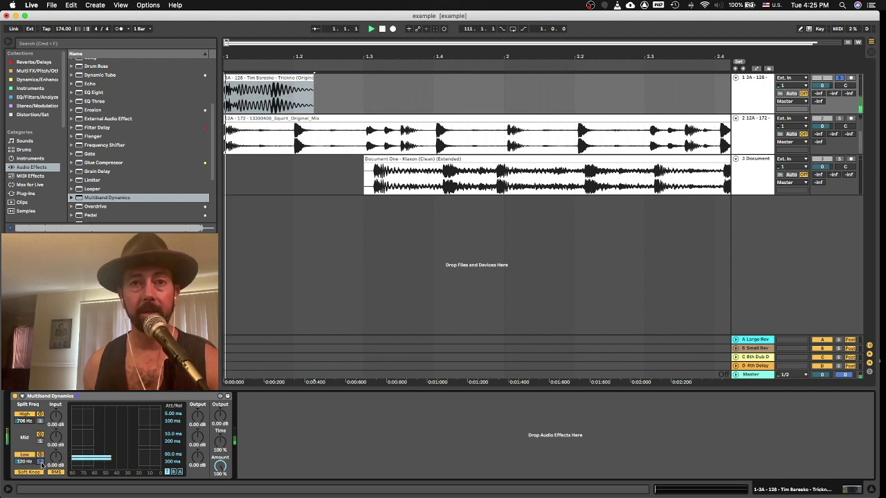
{"action": "key", "text": "space"}
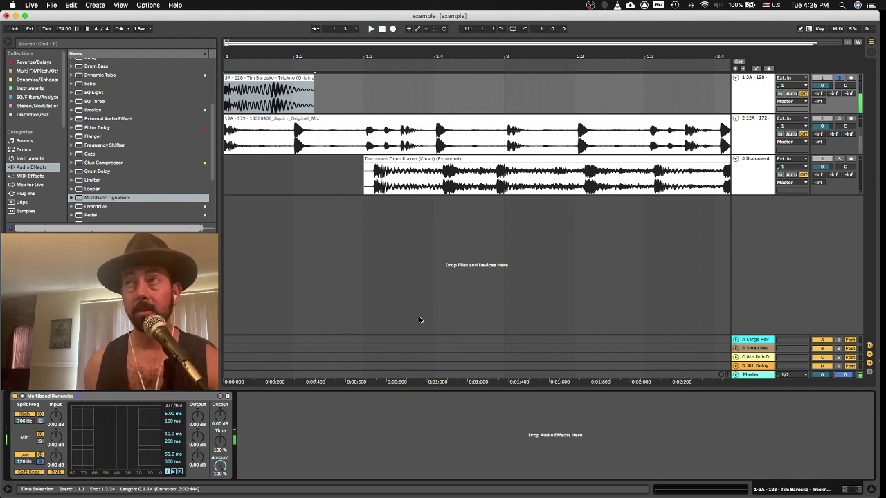
Duplicate the kick track twice to make three identical tracks with Multiband Dynamics.
{"action": "right_click", "coordinate": [757, 97]}
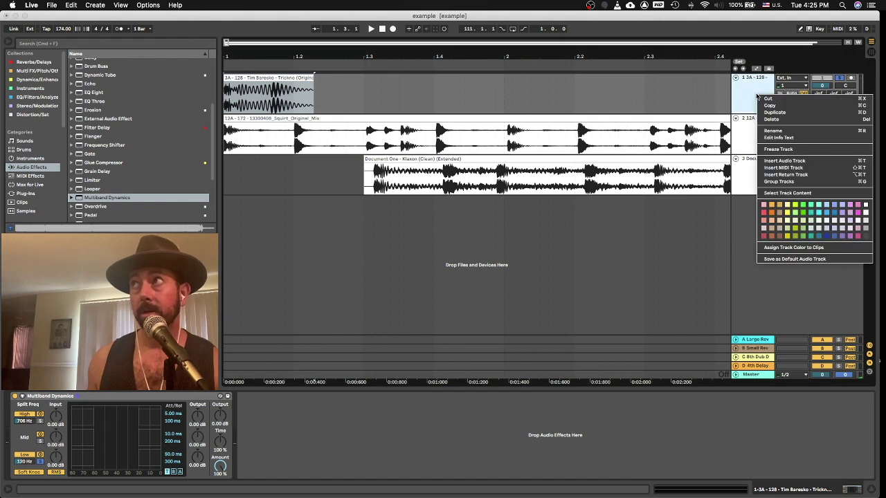
{"action": "left_click", "coordinate": [765, 113]}
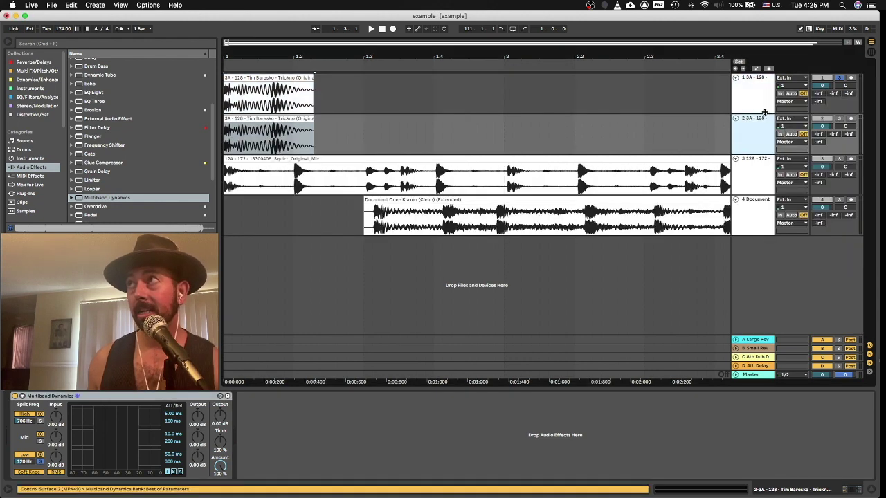
{"action": "right_click", "coordinate": [752, 138]}
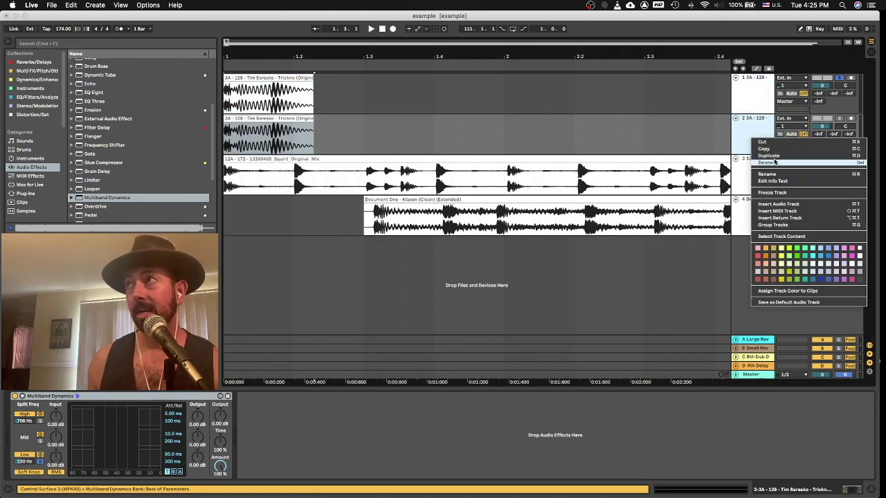
{"action": "left_click", "coordinate": [775, 156]}
Solo the High band on the first kick track, the Mid band on the second and the Low band on the third.
{"action": "left_click", "coordinate": [756, 92]}
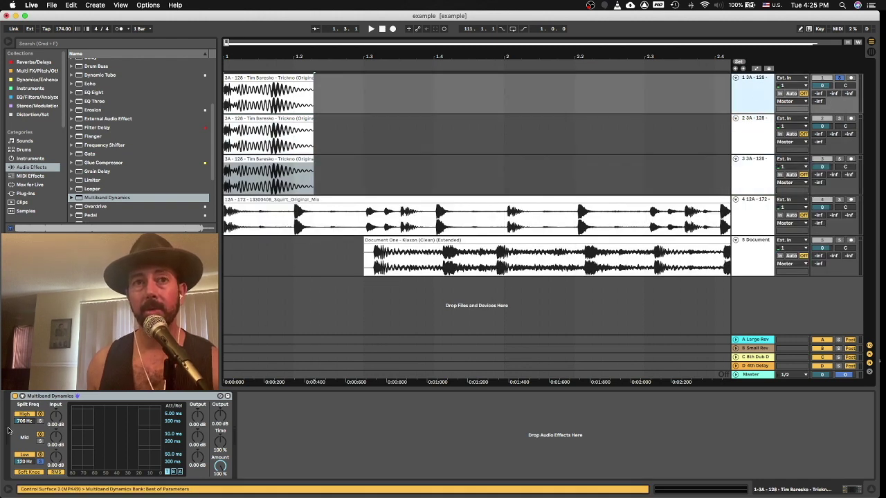
{"action": "left_click", "coordinate": [761, 137]}
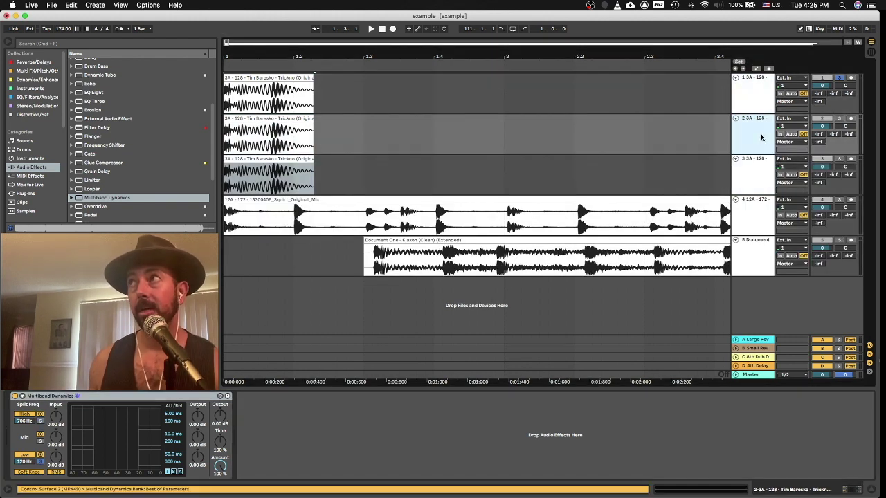
{"action": "left_click", "coordinate": [40, 444]}
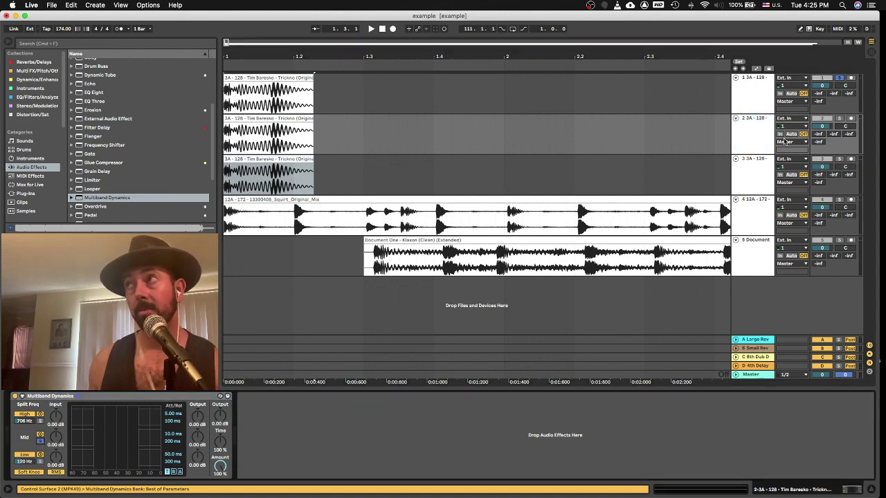
{"action": "left_click", "coordinate": [747, 180]}
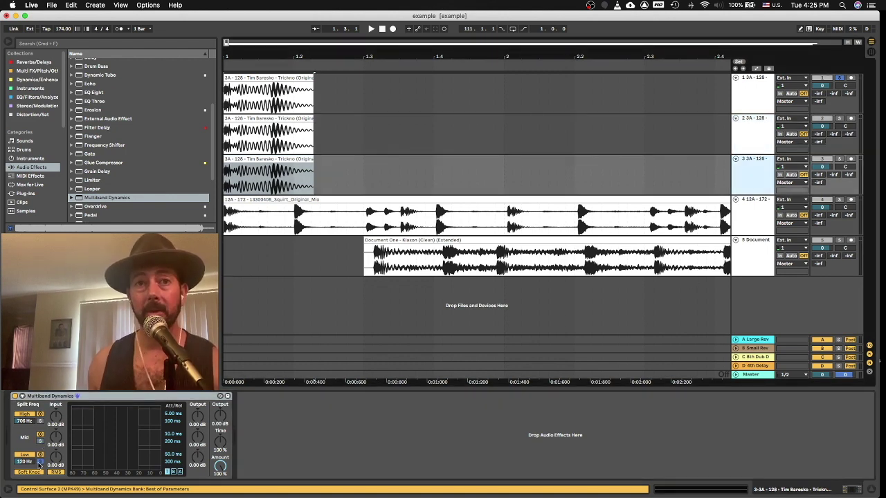
{"action": "left_click", "coordinate": [746, 131]}
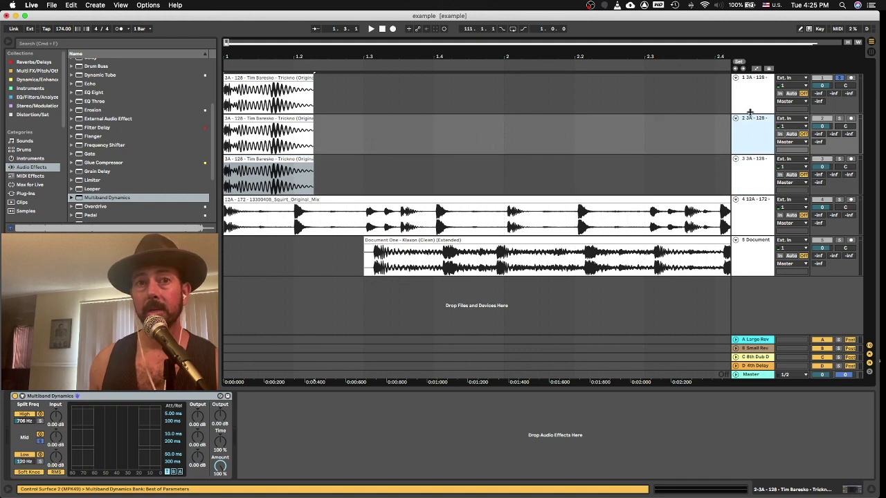
{"action": "left_click", "coordinate": [750, 111]}
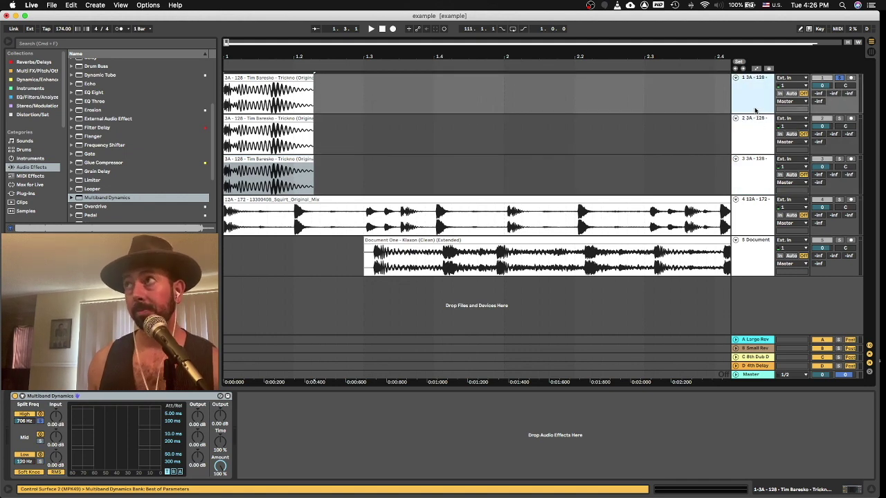
Group the three kick tracks and play the group to hear the bands together.
{"action": "left_click", "coordinate": [761, 180], "text": "shift"}
{"action": "right_click", "coordinate": [761, 180]}
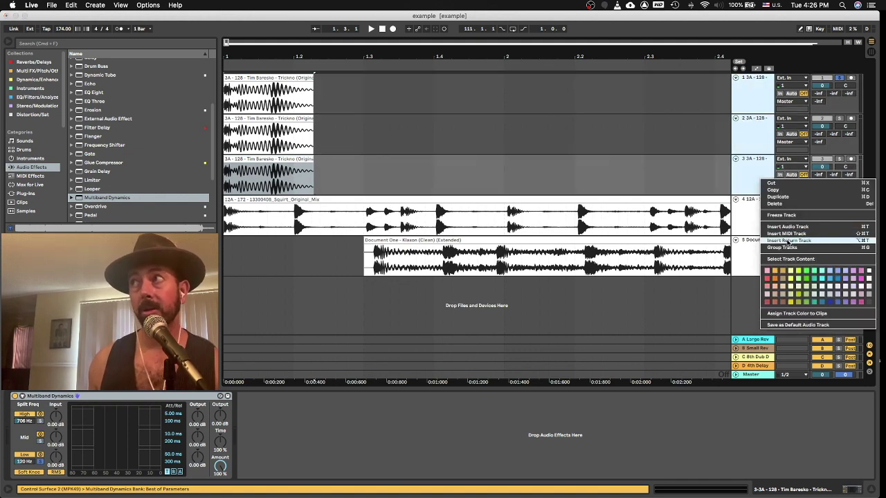
{"action": "left_click", "coordinate": [785, 247]}
{"action": "key", "text": "space"}
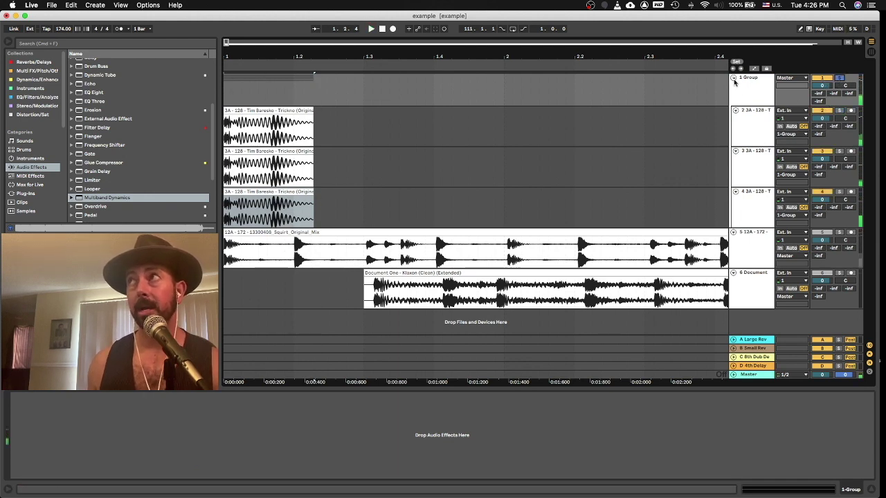
Freeze and flatten the three kick band tracks inside the group.
{"action": "left_click", "coordinate": [744, 126]}
{"action": "left_click", "coordinate": [755, 208], "text": "shift"}
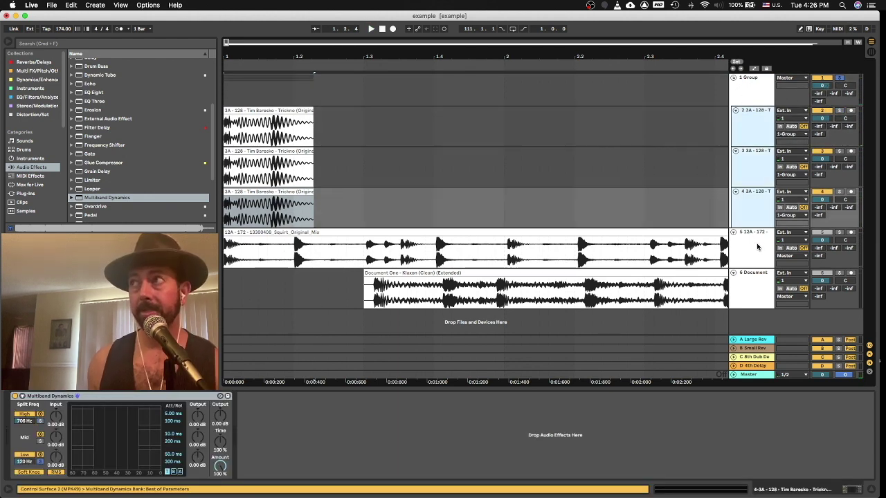
{"action": "right_click", "coordinate": [750, 202]}
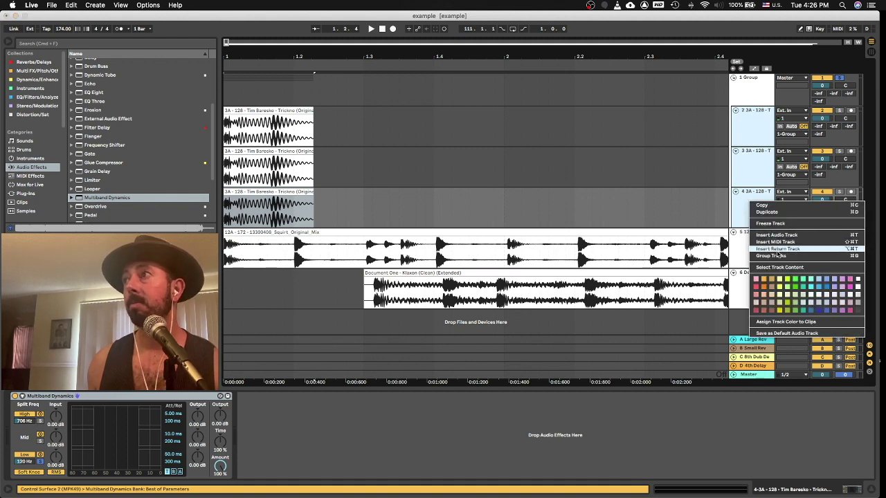
{"action": "left_click", "coordinate": [769, 223]}
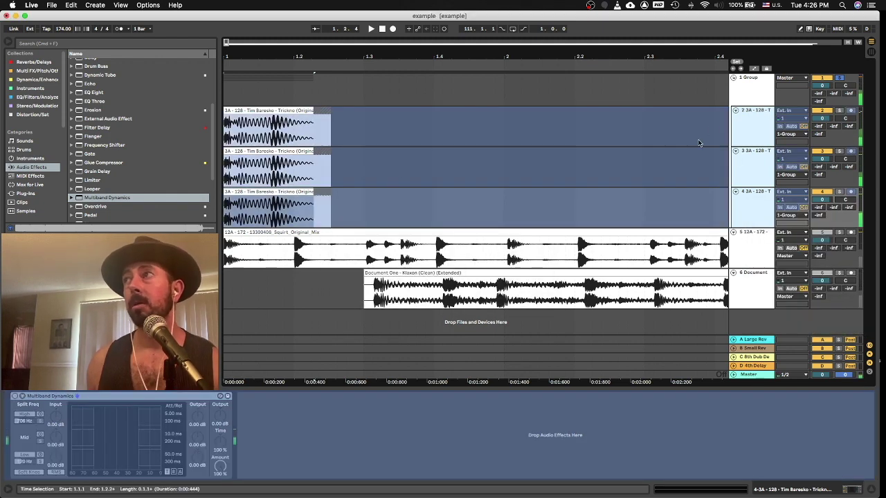
{"action": "right_click", "coordinate": [747, 123]}
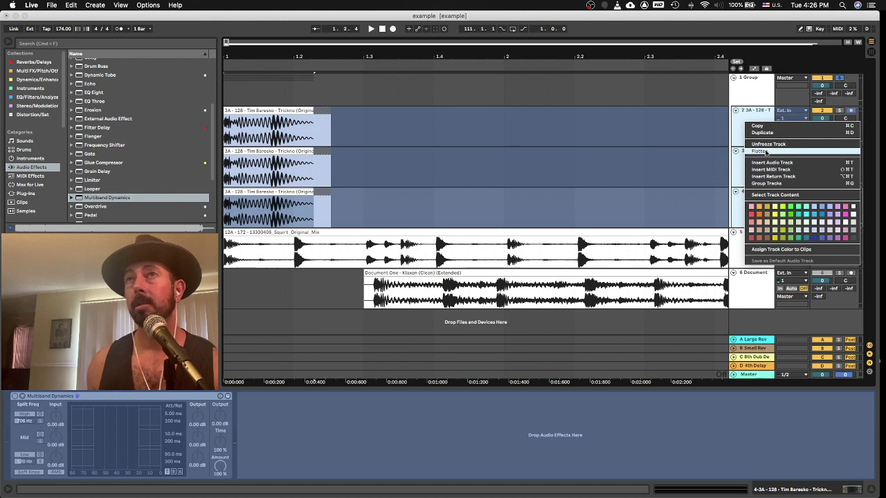
{"action": "left_click", "coordinate": [761, 151]}
Solo the high-band kick track, play it from the start and delete everything after the initial transient, from about 1.1.2.
{"action": "left_click", "coordinate": [337, 140]}
{"action": "left_click", "coordinate": [233, 125]}
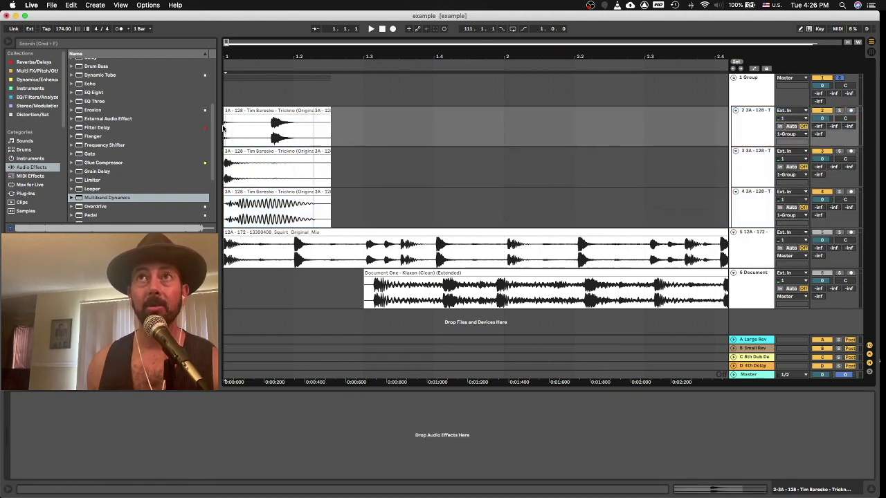
{"action": "left_click", "coordinate": [839, 112]}
{"action": "key", "text": "space"}
{"action": "key", "text": "space"}
{"action": "key", "text": "space"}
{"action": "left_click_drag", "start_coordinate": [340, 122], "coordinate": [242, 122]}
{"action": "key", "text": "Delete"}
Solo the mid-band track, delete its leftover end piece, shorten the kick clip to about 1.1.3 with a fade-out and play it.
{"action": "left_click", "coordinate": [322, 150]}
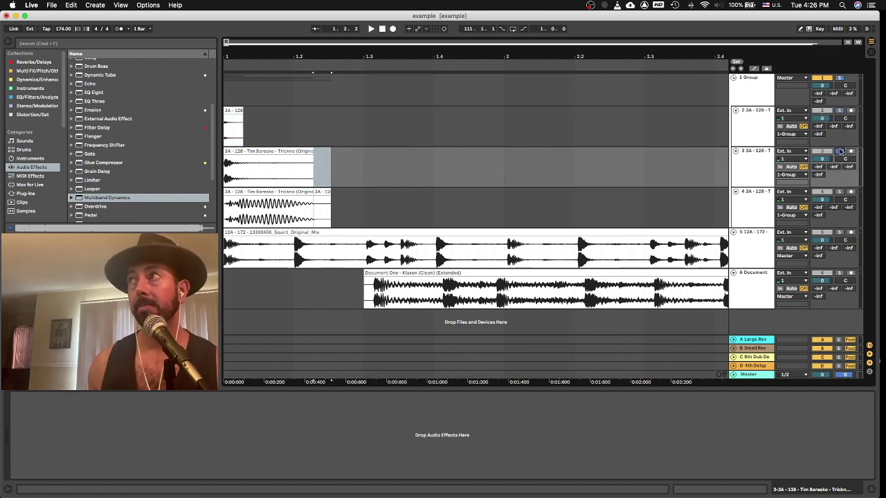
{"action": "key", "text": "space"}
{"action": "key", "text": "space"}
{"action": "left_click", "coordinate": [226, 179]}
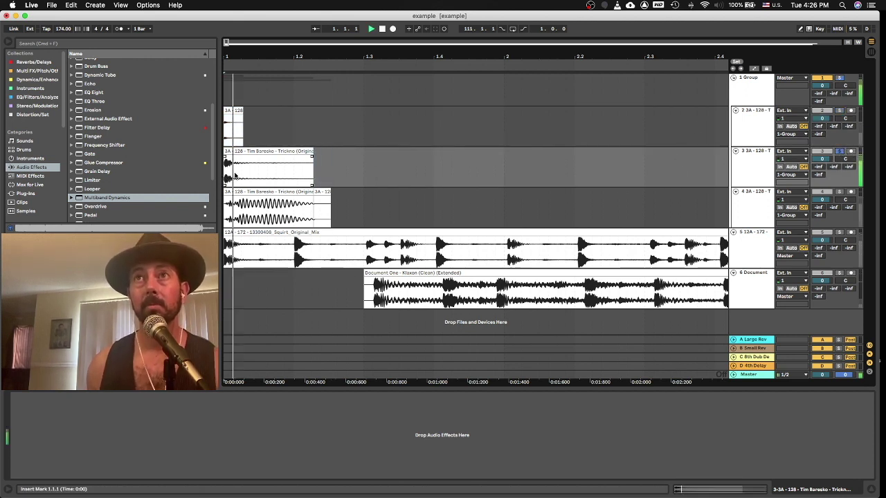
{"action": "left_click_drag", "start_coordinate": [278, 171], "coordinate": [251, 160]}
{"action": "key", "text": "space"}
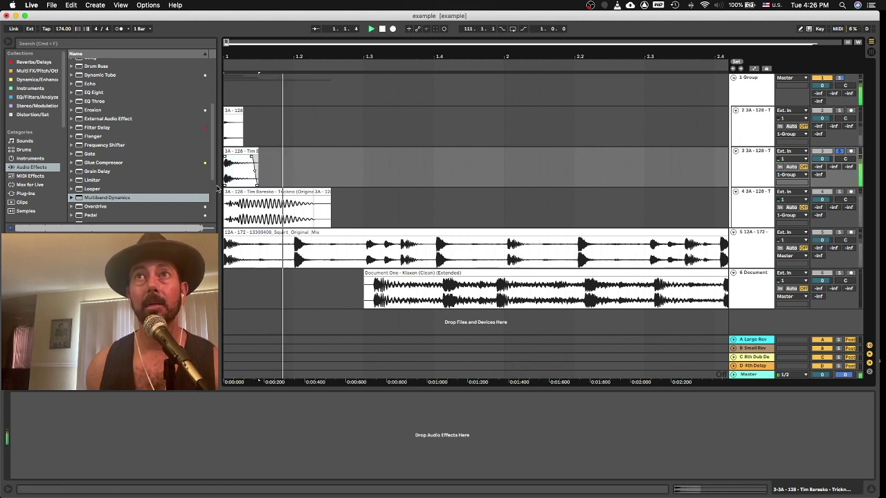
{"action": "key", "text": "space"}
Extend the low-band kick clip over its leftover end piece to about 1.2.3 and play the track soloed.
{"action": "left_click_drag", "start_coordinate": [330, 202], "coordinate": [340, 207]}
{"action": "left_click", "coordinate": [839, 192]}
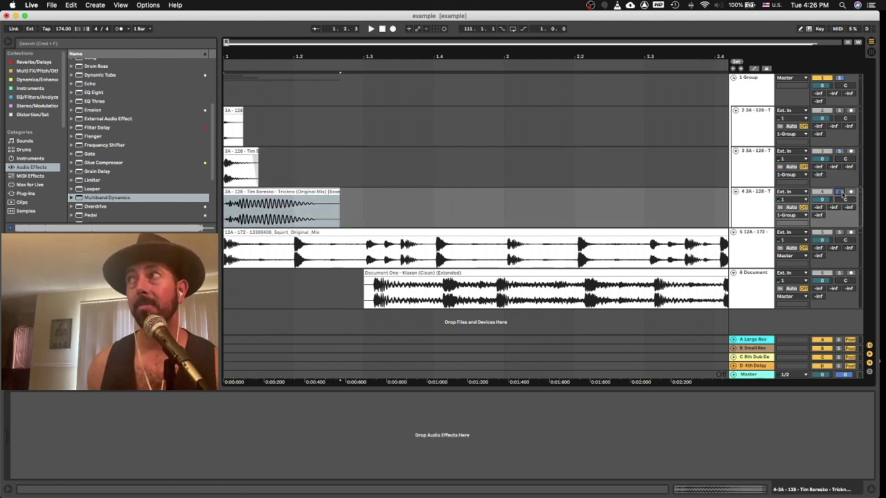
{"action": "key", "text": "space"}
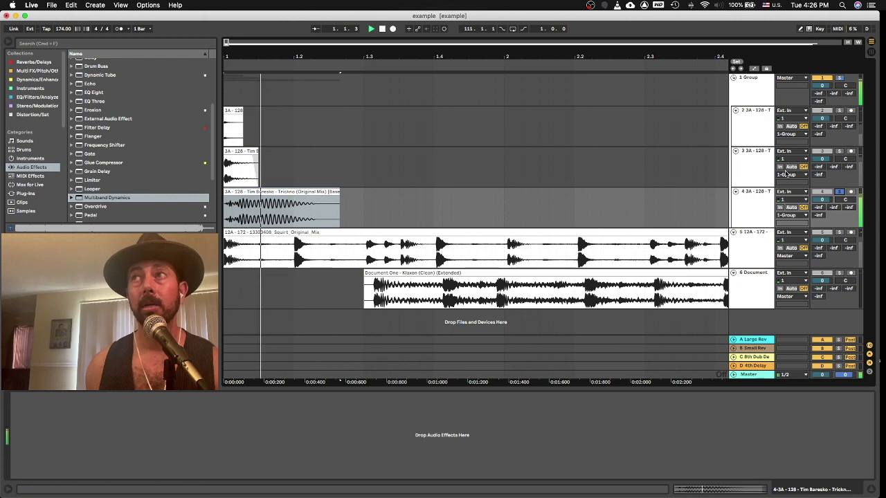
Solo the whole kick group, fold it and play the combined bands.
{"action": "left_click", "coordinate": [839, 78]}
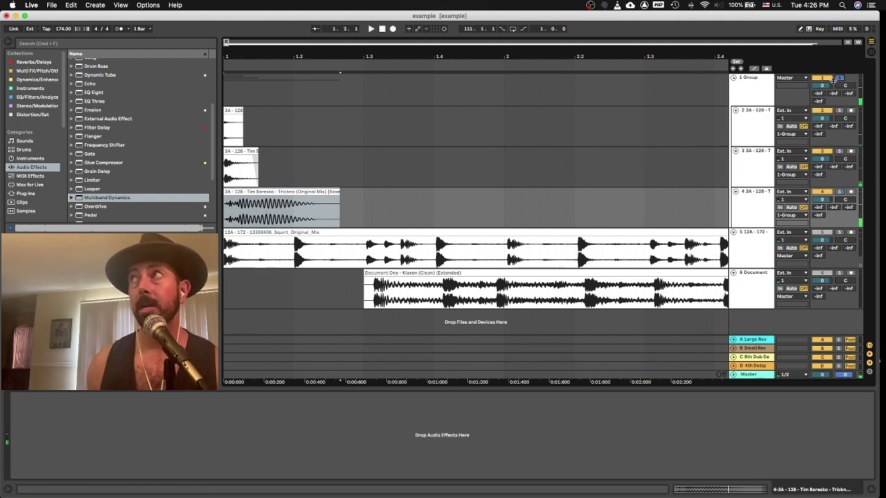
{"action": "left_click", "coordinate": [733, 78]}
{"action": "key", "text": "space"}
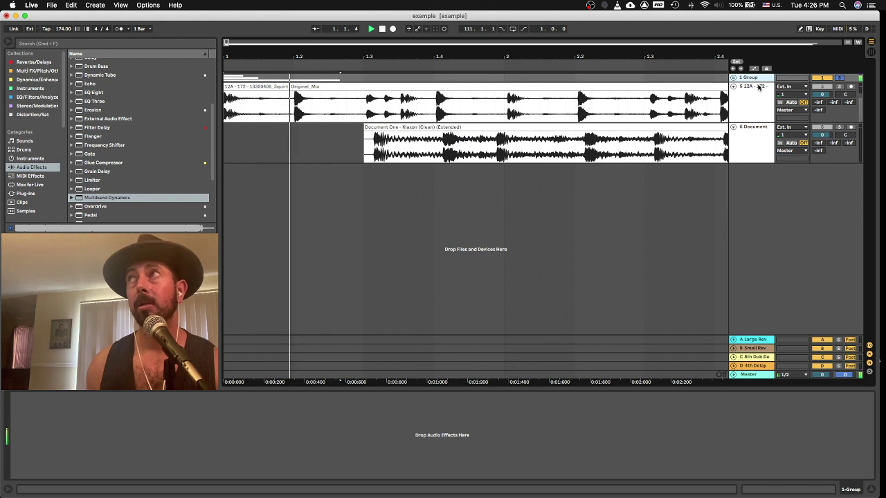
{"action": "key", "text": "space"}
Insert a new audio track below the group and set its audio input to 1-Group.
{"action": "right_click", "coordinate": [742, 79]}
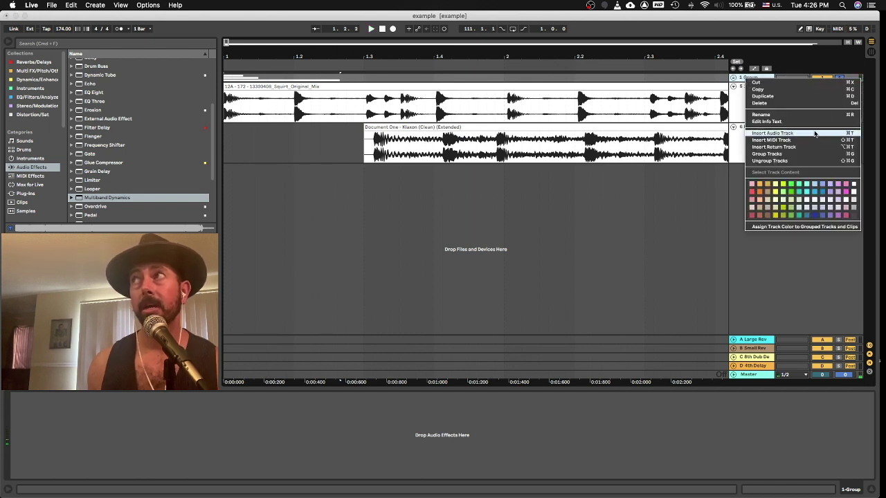
{"action": "left_click", "coordinate": [817, 133]}
{"action": "left_click", "coordinate": [757, 103]}
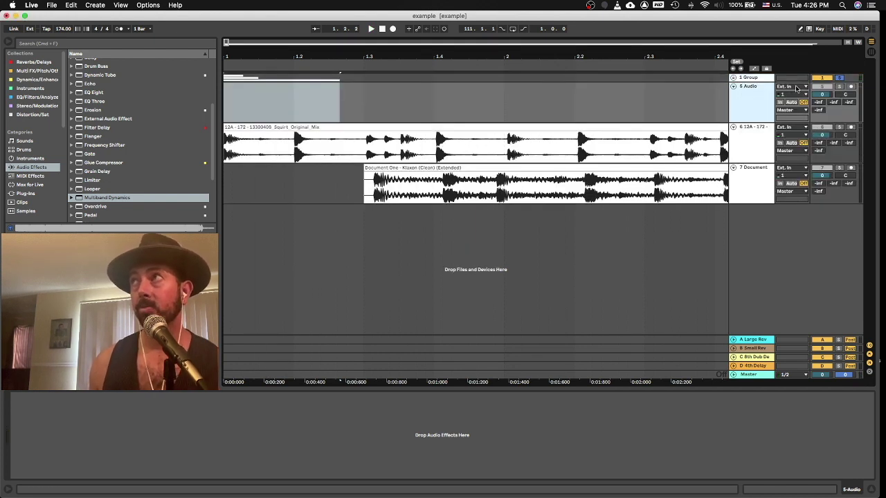
{"action": "left_click", "coordinate": [795, 86]}
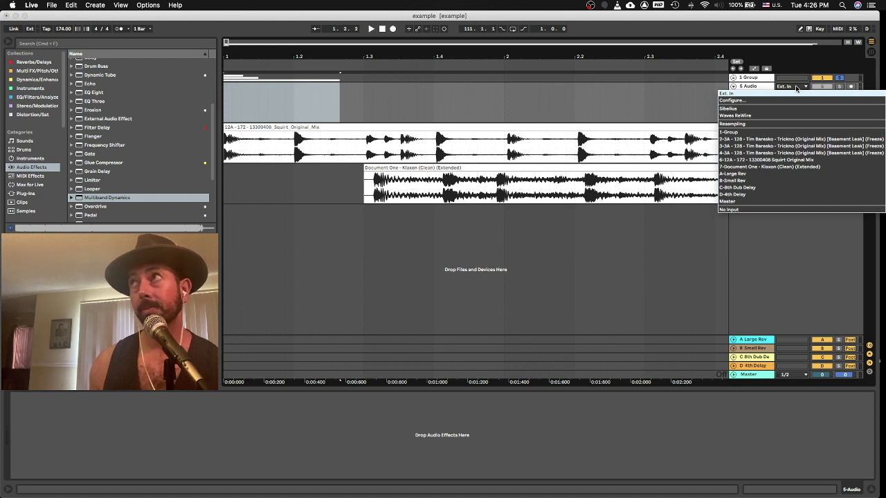
{"action": "left_click", "coordinate": [728, 132]}
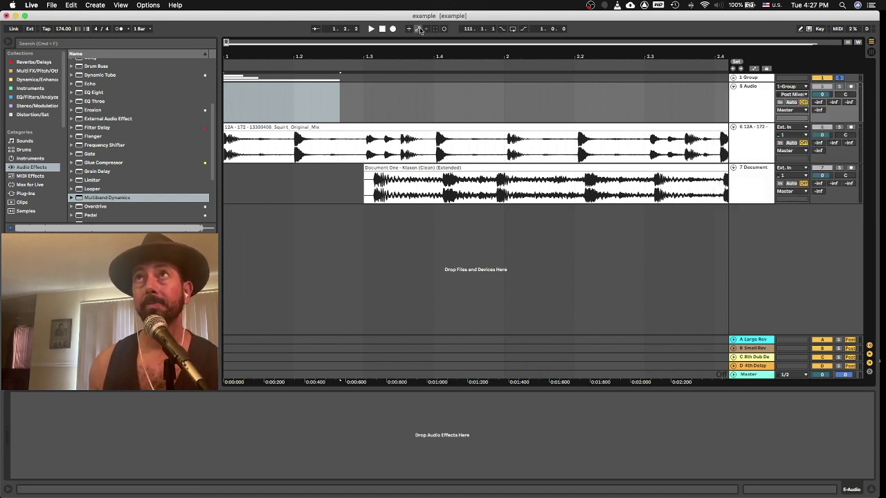
Arm the new audio track and record the group's kick onto it from the start of the arrangement.
{"action": "left_click", "coordinate": [256, 99]}
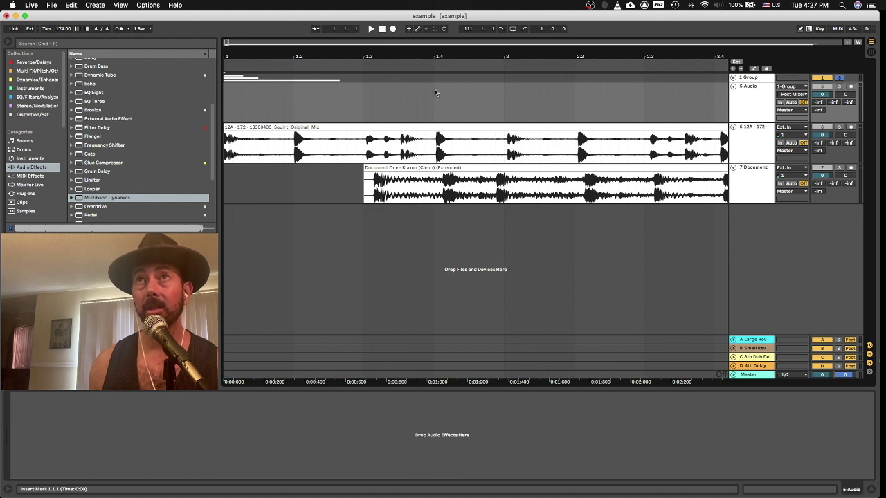
{"action": "left_click", "coordinate": [393, 29]}
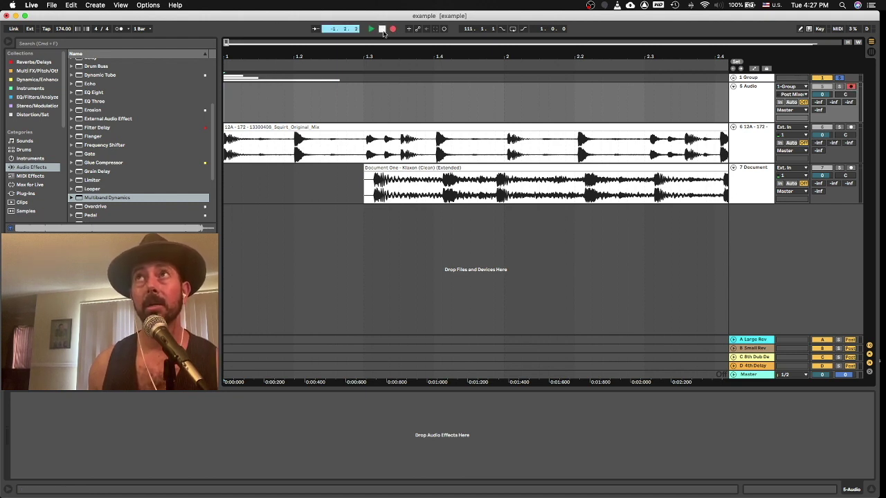
{"action": "left_click", "coordinate": [382, 30]}
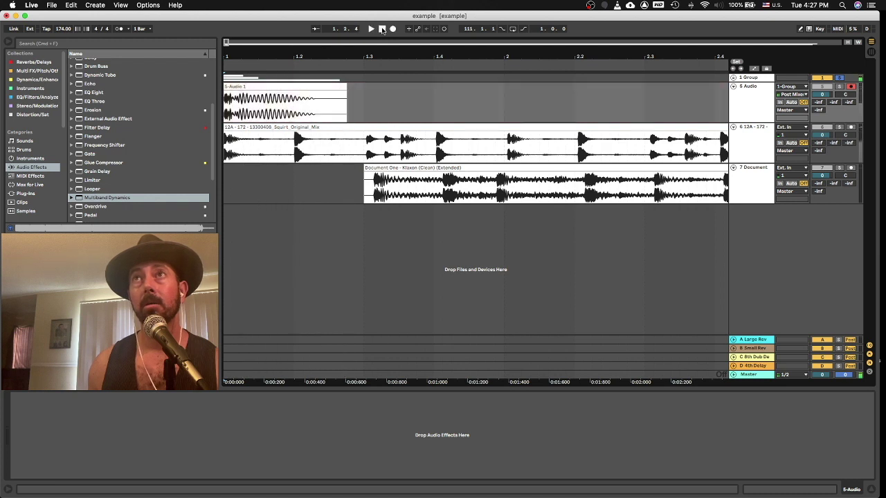
Rename the recorded clip as "3A - TRICKNO KICK".
{"action": "right_click", "coordinate": [258, 89]}
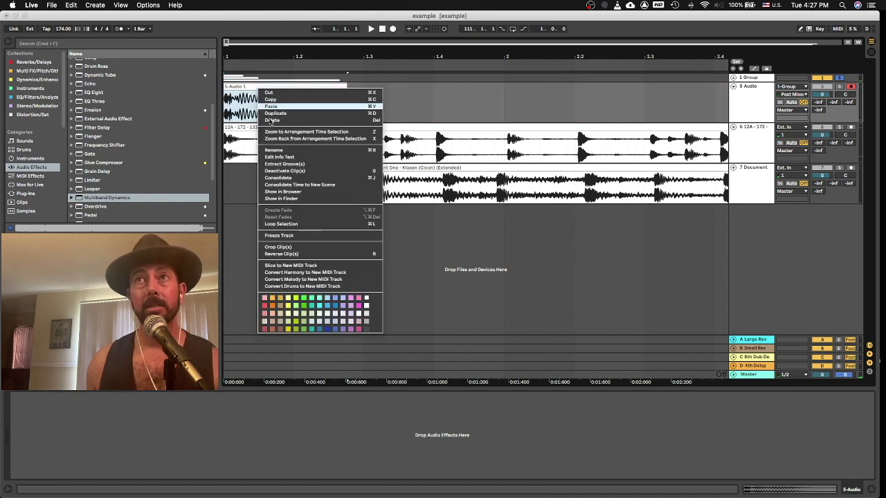
{"action": "left_click", "coordinate": [287, 150]}
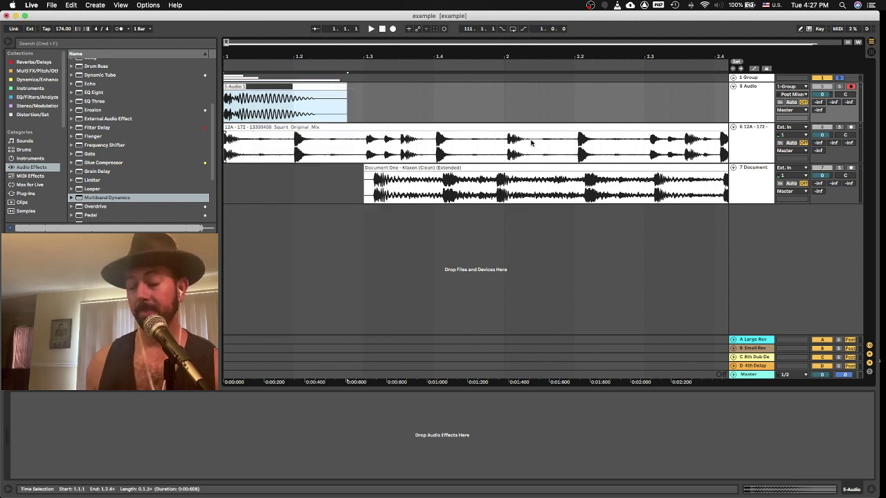
{"action": "type", "text": "TRE"}
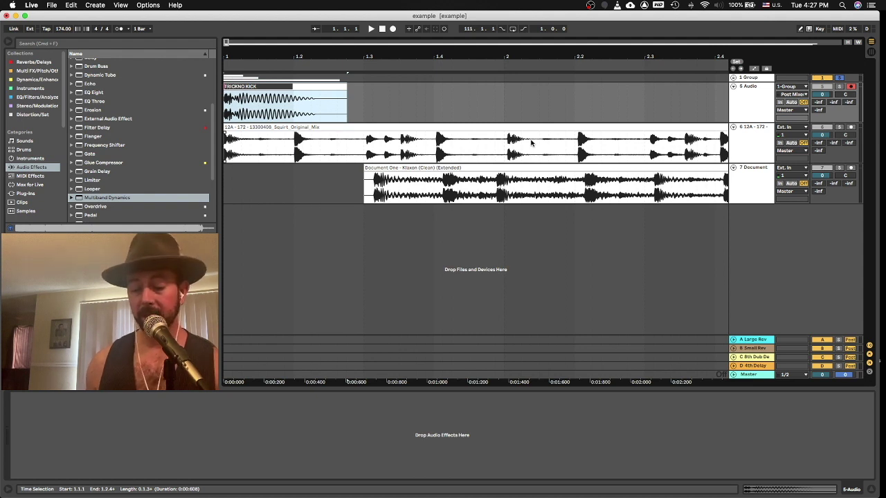
{"action": "type", "text": "3A "}
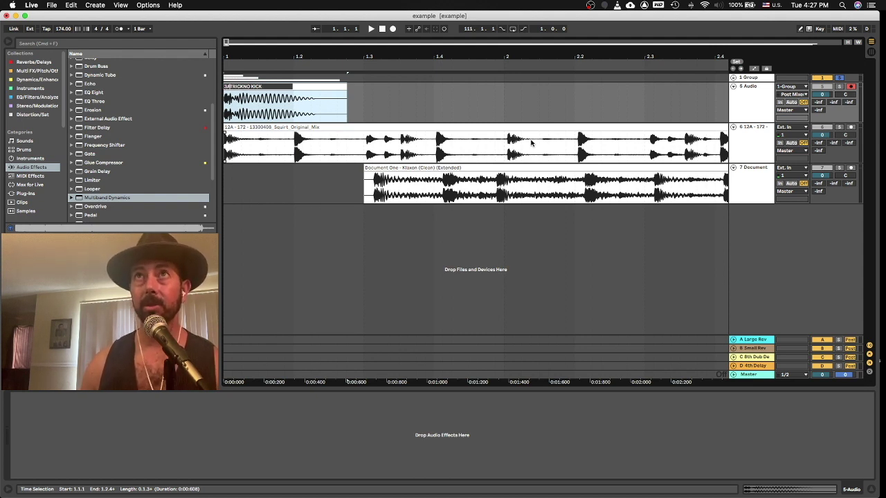
{"action": "type", "text": "-"}
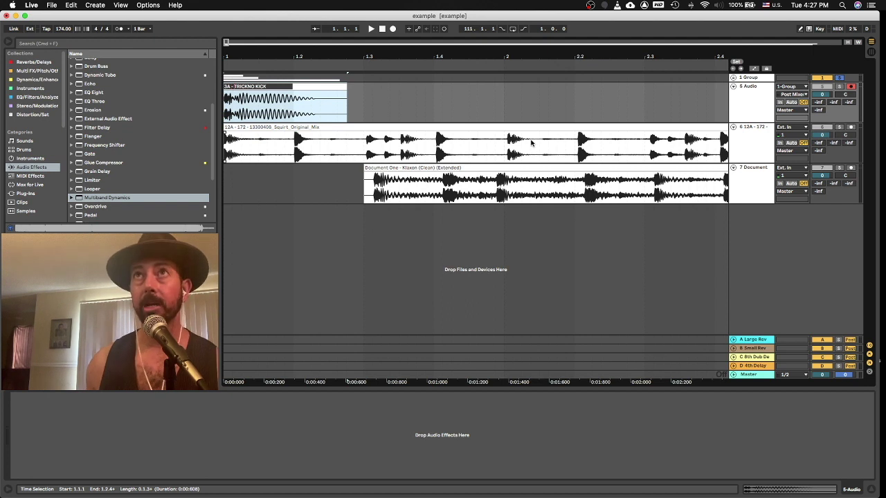
{"action": "left_click", "coordinate": [386, 94]}
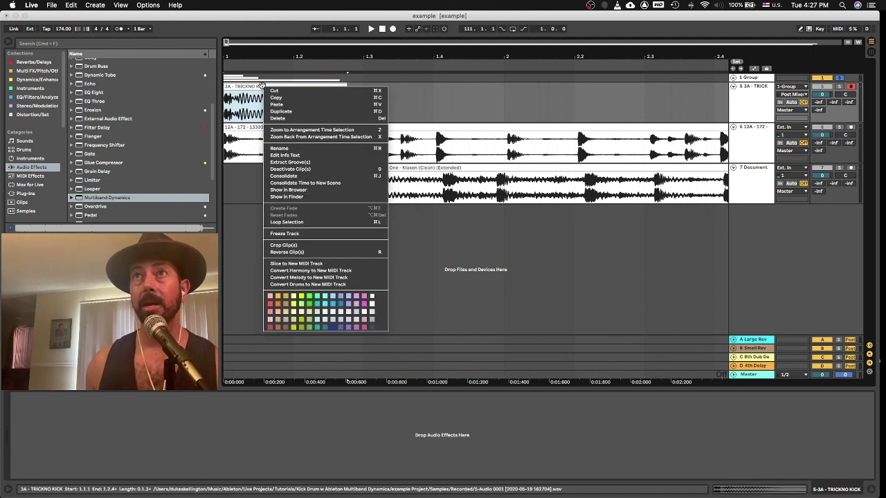
View the recorded kick clip's waveform in detail, consolidate the clip and hide the detail view.
{"action": "left_click", "coordinate": [287, 136]}
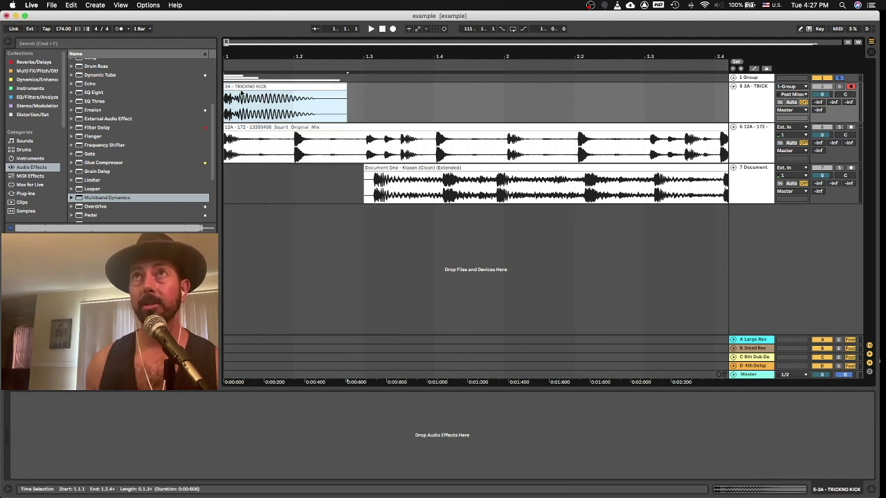
{"action": "double_click", "coordinate": [277, 104]}
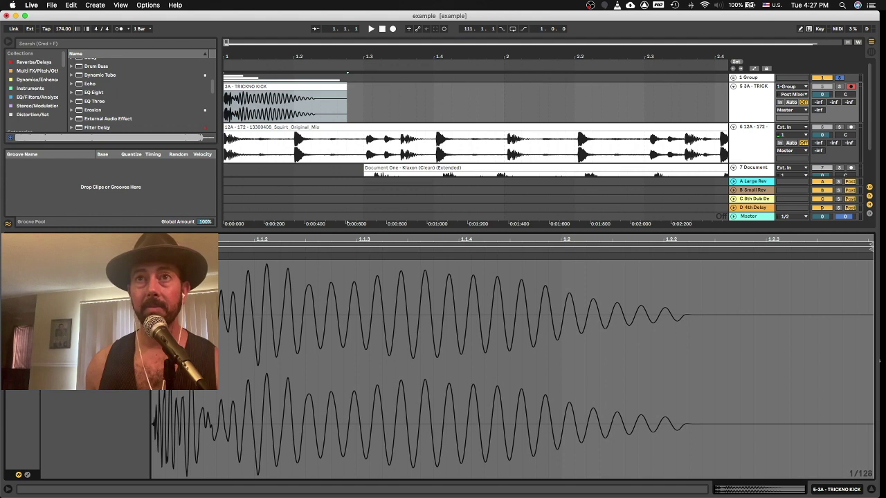
{"action": "right_click", "coordinate": [260, 86]}
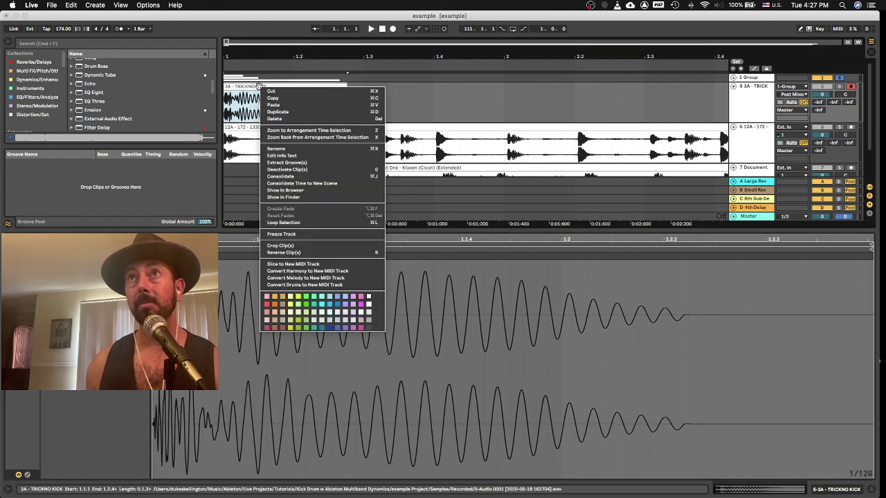
{"action": "left_click", "coordinate": [289, 180]}
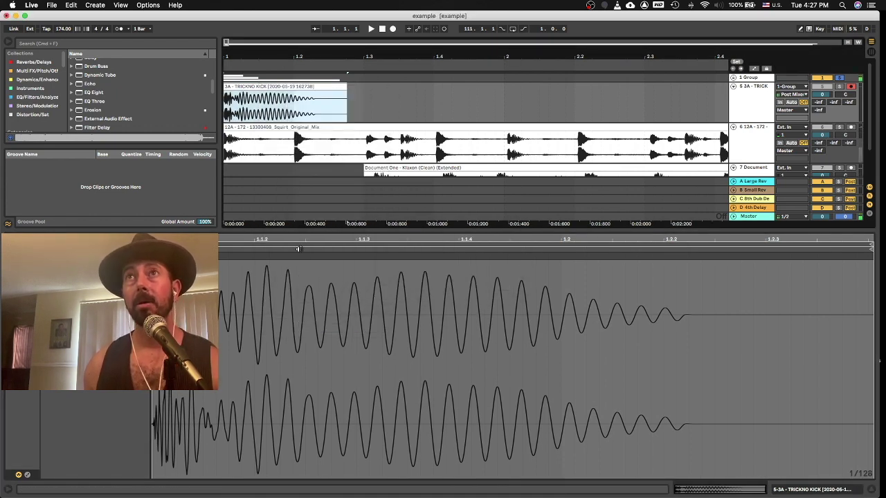
{"action": "key", "text": "super+alt+l"}
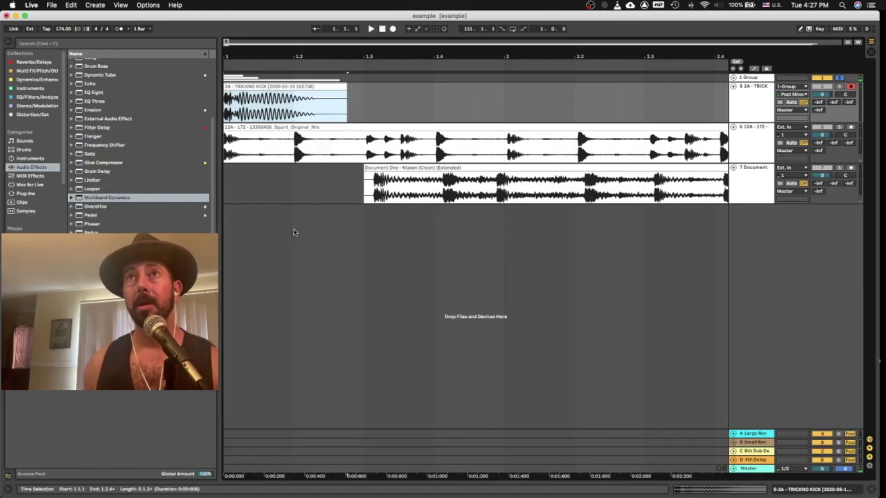
Show the consolidated kick's audio file in Finder, then return to Live.
{"action": "right_click", "coordinate": [261, 87]}
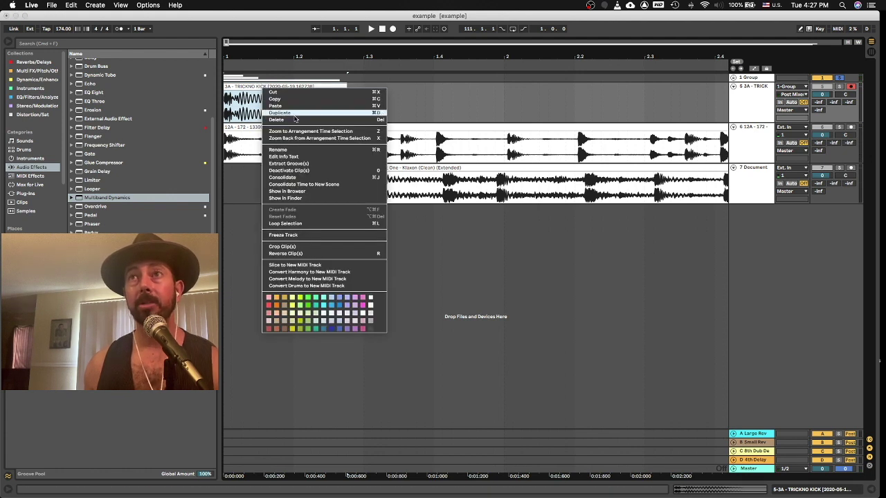
{"action": "left_click", "coordinate": [306, 198]}
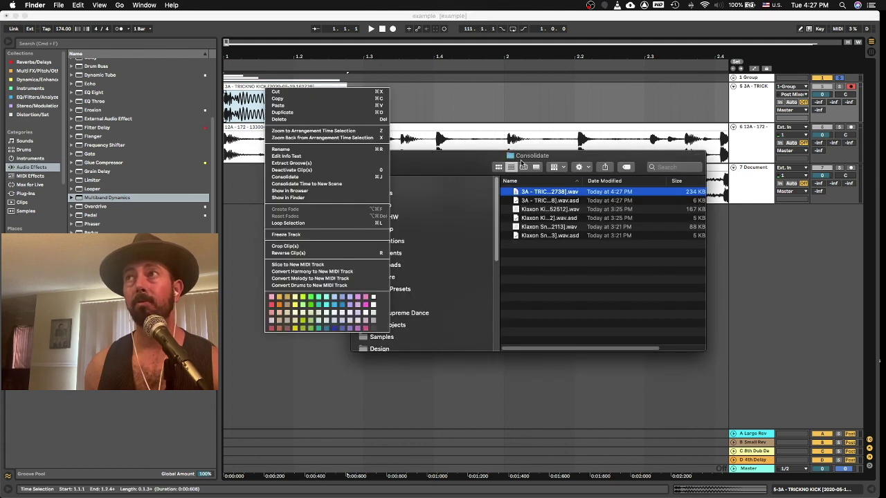
{"action": "left_click", "coordinate": [59, 161]}
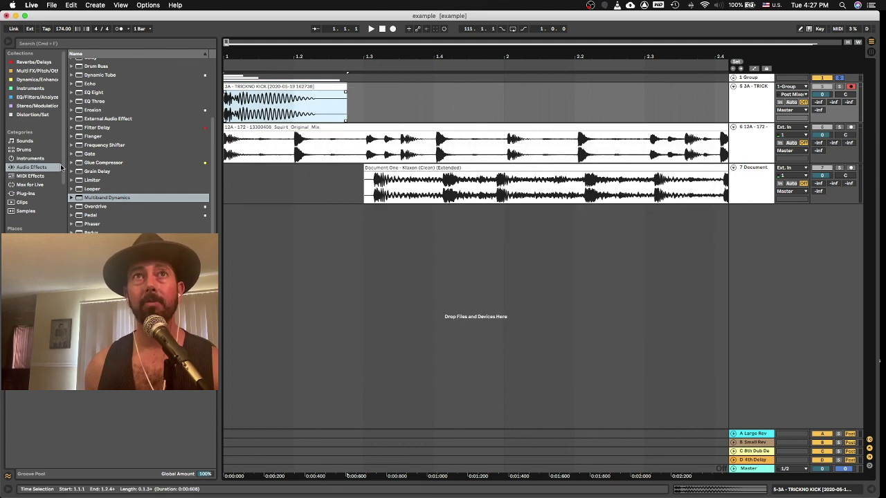
Open the 2020 House folder from the browser's Places.
{"action": "scroll", "coordinate": [60, 160], "scroll_direction": "down", "scroll_amount": 5}
{"action": "scroll", "coordinate": [34, 145], "scroll_direction": "down", "scroll_amount": 2}
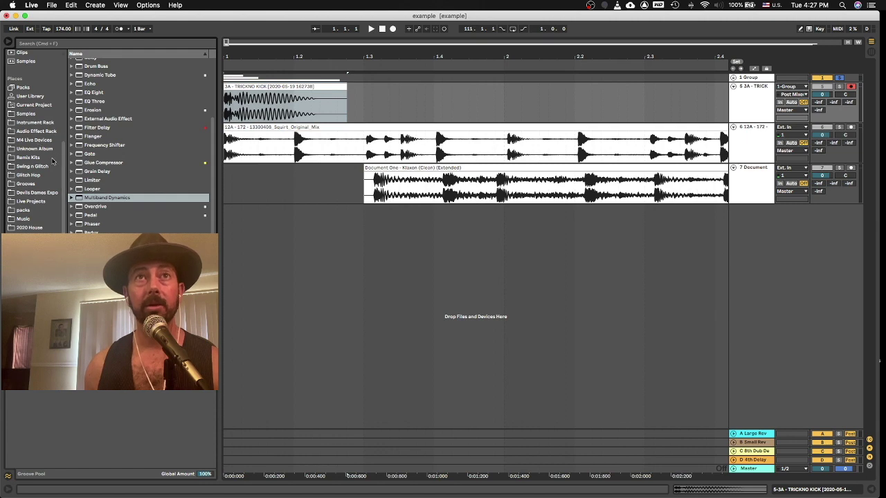
{"action": "left_click", "coordinate": [31, 245]}
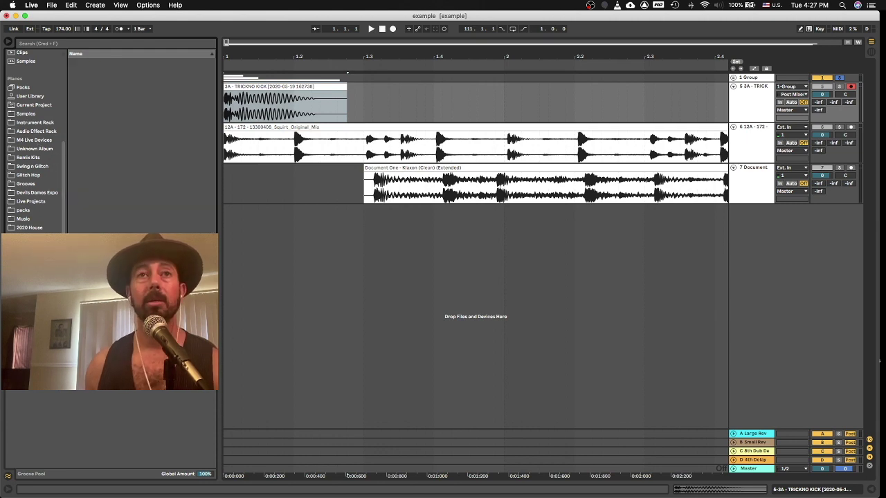
{"action": "left_click", "coordinate": [31, 254]}
{"action": "left_click", "coordinate": [23, 218]}
{"action": "left_click", "coordinate": [30, 226]}
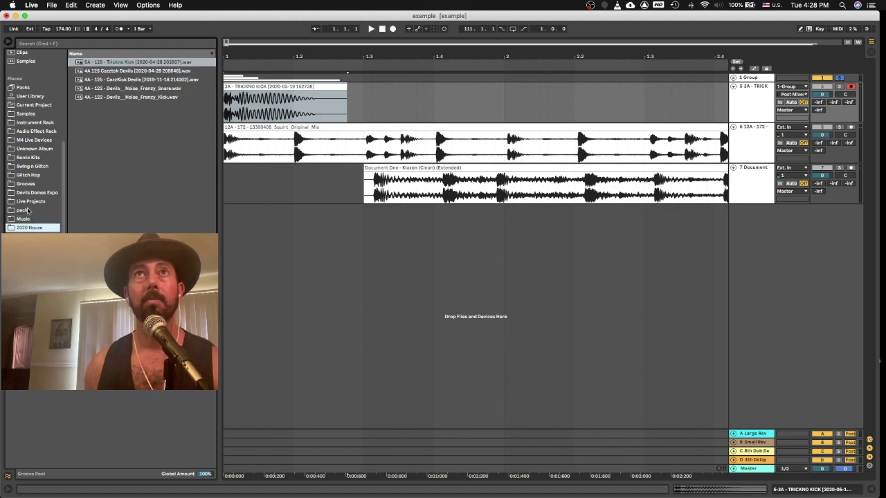
Copy the consolidated "3A - TRICKNO KICK" WAV file from Finder into the 2020 House folder and preview it in Live's browser.
{"action": "mouse_move", "coordinate": [123, 495]}
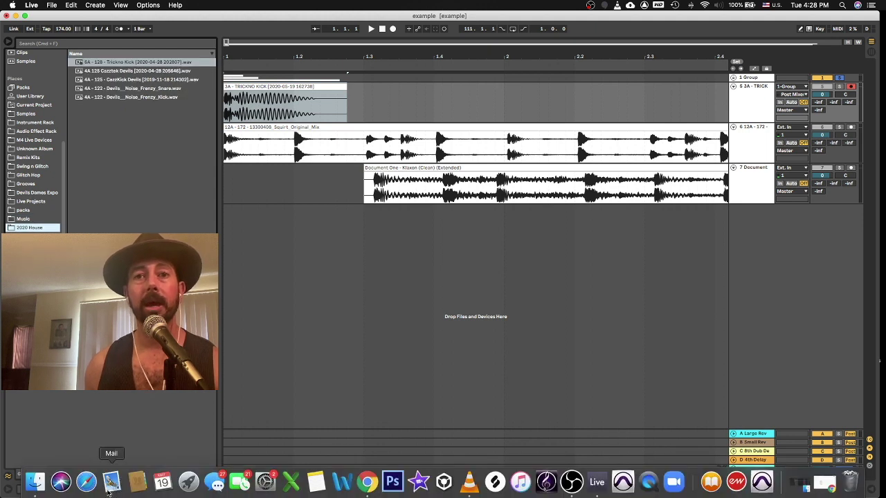
{"action": "left_click", "coordinate": [36, 482]}
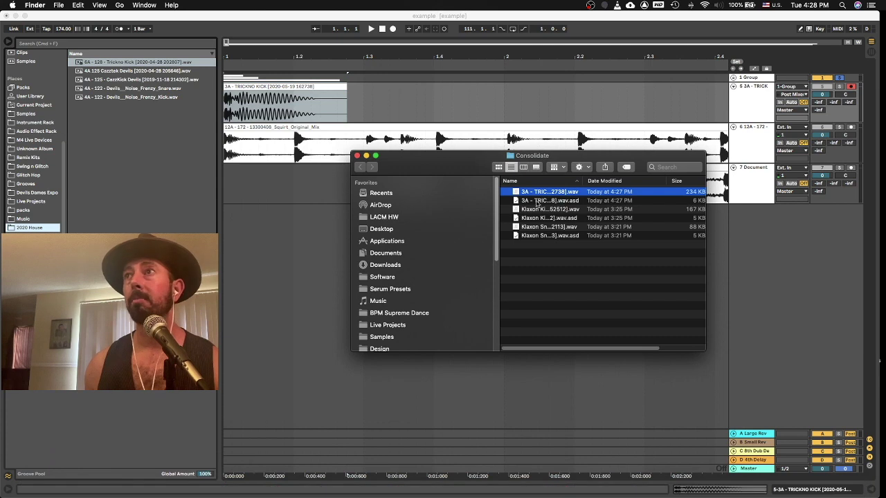
{"action": "left_click", "coordinate": [99, 106]}
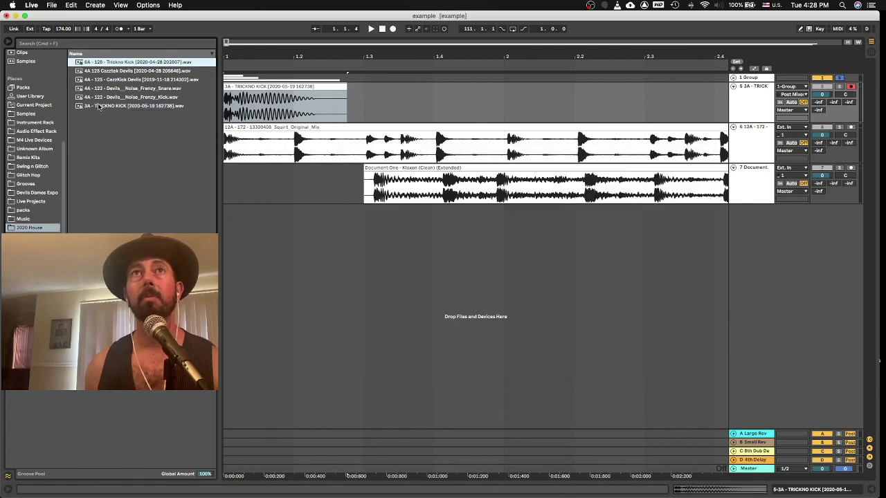
{"action": "left_click", "coordinate": [99, 106]}
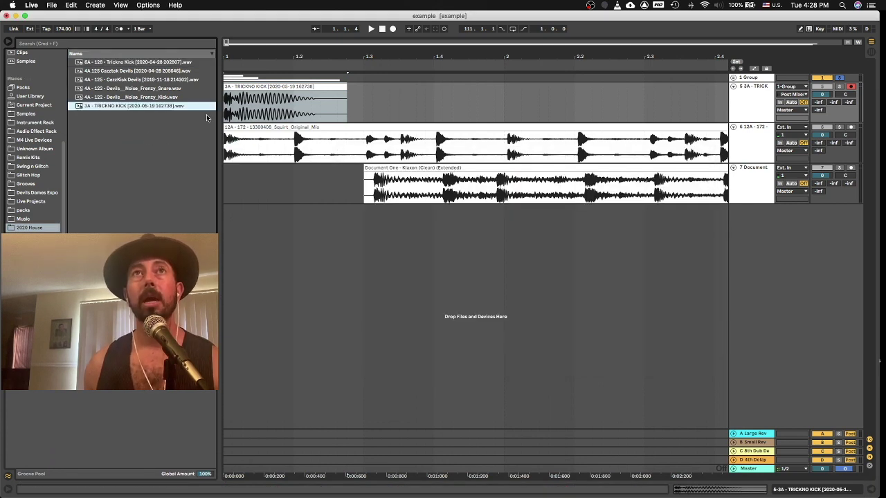
Show the Music folder in the browser, then solo the Squirt Original Mix track and audition its beginning.
{"action": "left_click", "coordinate": [342, 257]}
{"action": "left_click", "coordinate": [23, 219]}
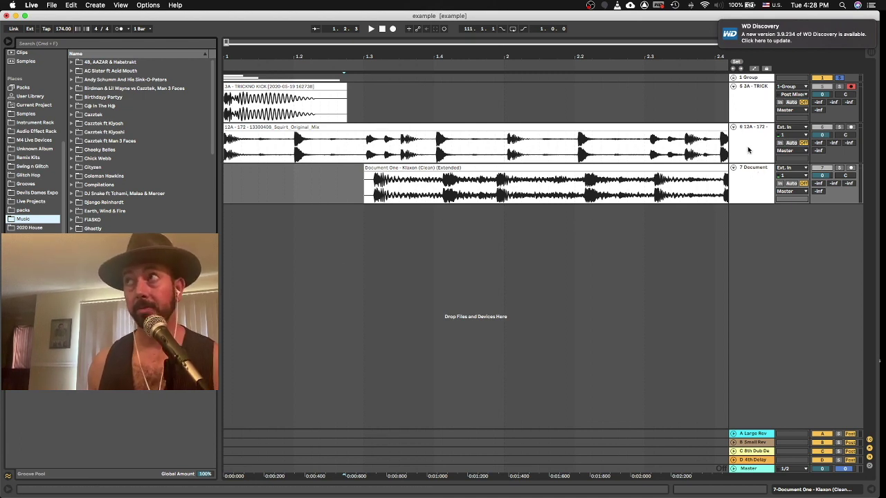
{"action": "left_click", "coordinate": [227, 154]}
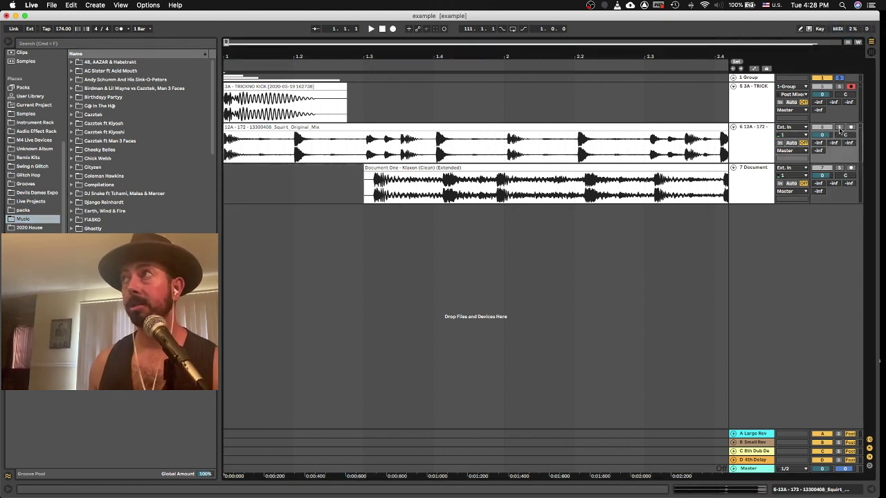
{"action": "key", "text": "space"}
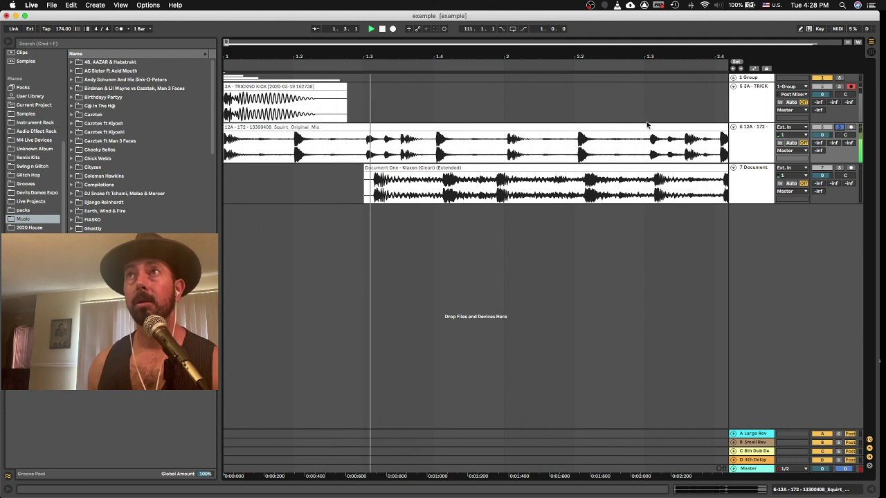
{"action": "key", "text": "space"}
Play the soloed Squirt track from 1.1.1 through the opening bars to listen for an isolated kick.
{"action": "key", "text": "minus"}
{"action": "key", "text": "minus"}
{"action": "key", "text": "minus"}
{"action": "key", "text": "minus"}
{"action": "key", "text": "minus"}
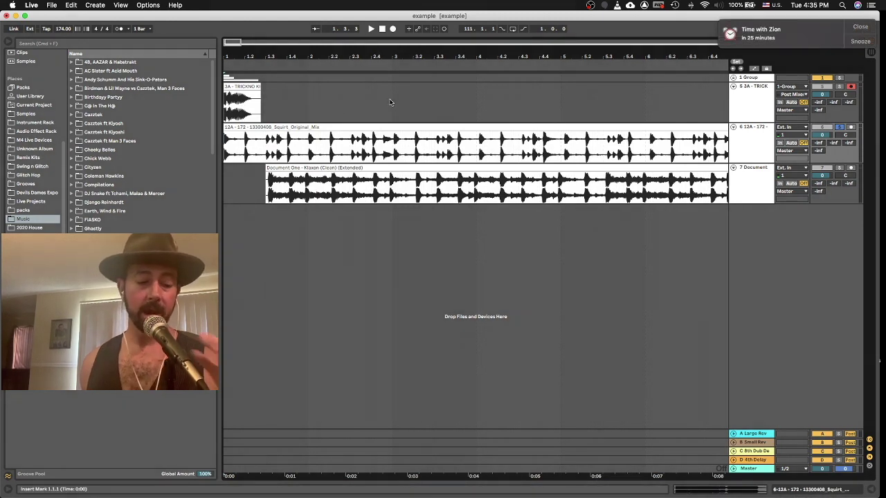
{"action": "left_click", "coordinate": [242, 126]}
{"action": "key", "text": "space"}
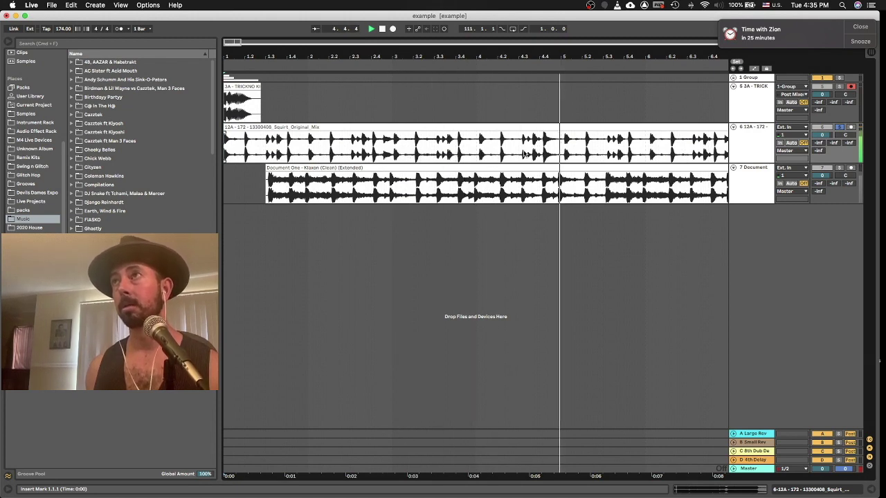
{"action": "left_click", "coordinate": [584, 154]}
{"action": "left_click", "coordinate": [627, 158]}
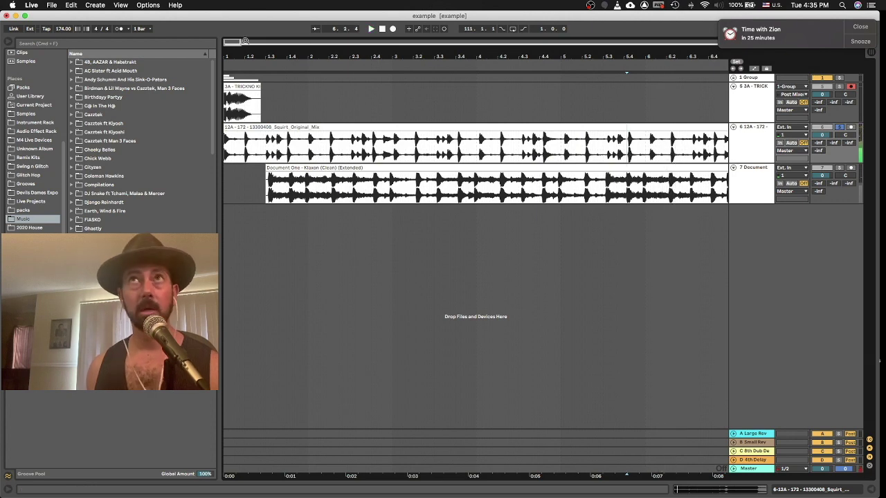
Audition individual hits between about bars 6 and 8 of the Squirt track in search of a clean kick.
{"action": "left_click_drag", "start_coordinate": [232, 43], "coordinate": [253, 47]}
{"action": "left_click", "coordinate": [517, 155]}
{"action": "key", "text": "space"}
{"action": "key", "text": "space"}
{"action": "left_click", "coordinate": [550, 155]}
{"action": "key", "text": "space"}
{"action": "key", "text": "space"}
{"action": "left_click", "coordinate": [632, 157]}
{"action": "key", "text": "space"}
{"action": "key", "text": "space"}
{"action": "key", "text": "space"}
{"action": "key", "text": "space"}
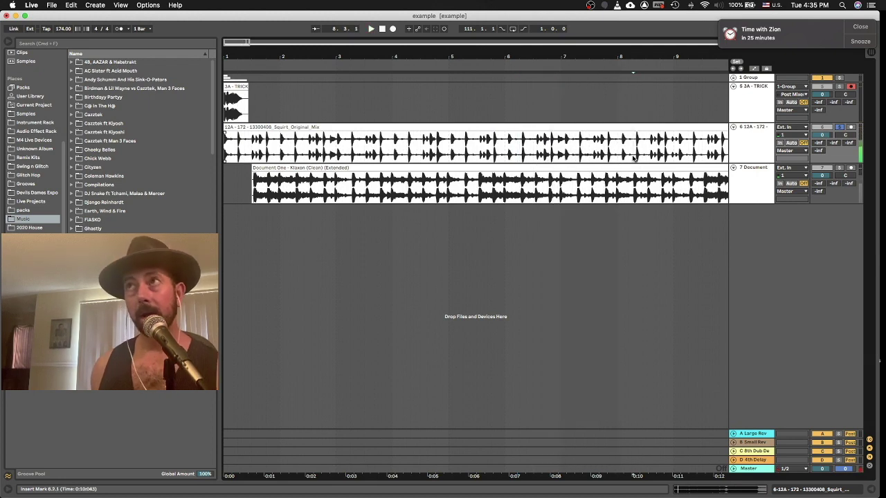
{"action": "key", "text": "space"}
{"action": "key", "text": "space"}
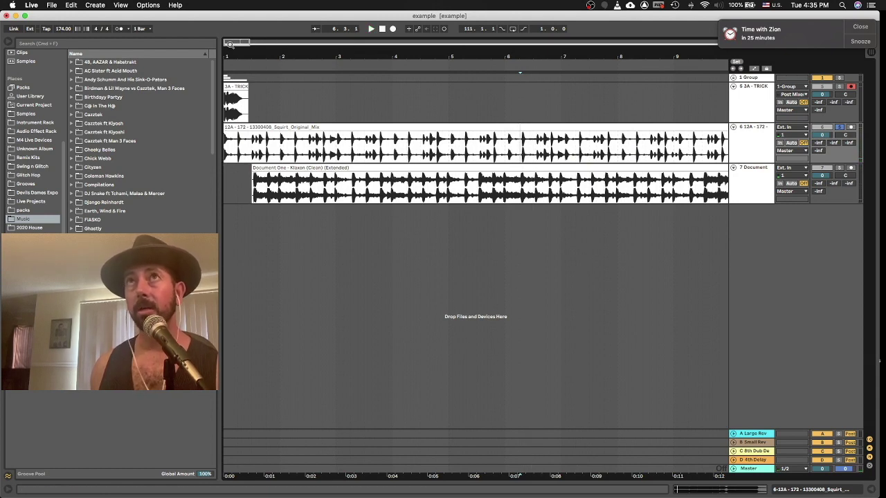
Audition the hits around bar 16 of the Squirt track and cut out the isolated kick between about 16.2.2 and 16.3.4.
{"action": "key", "text": "minus"}
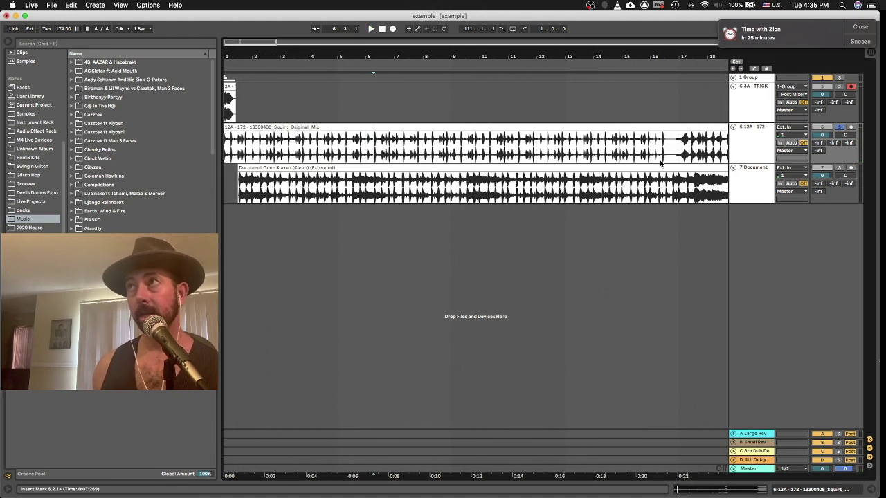
{"action": "key", "text": "space"}
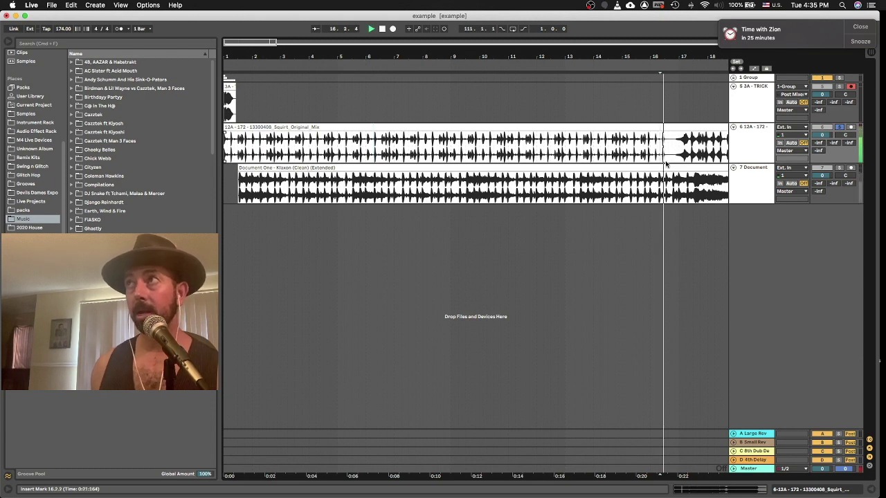
{"action": "key", "text": "space"}
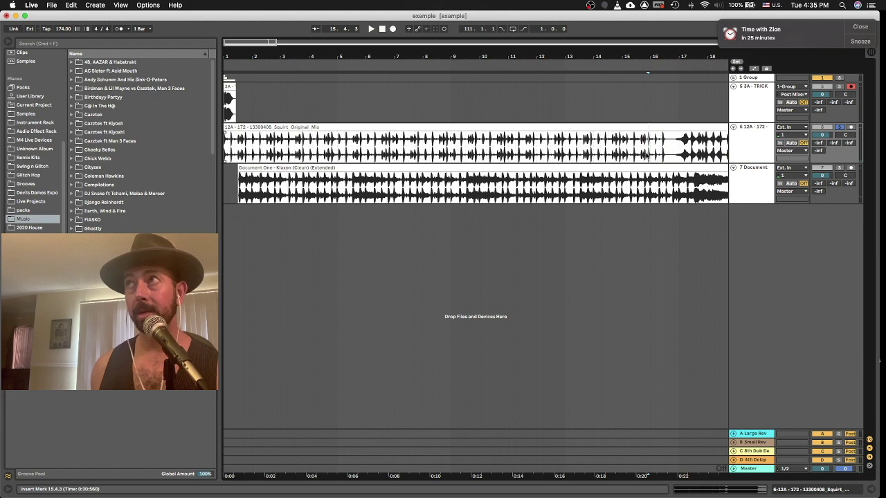
{"action": "left_click", "coordinate": [658, 155]}
{"action": "left_click_drag", "start_coordinate": [660, 155], "coordinate": [670, 148]}
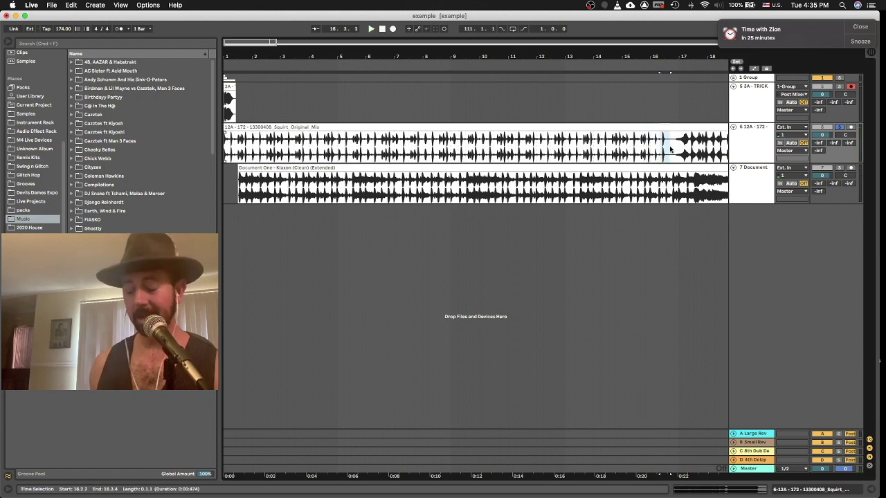
{"action": "key", "text": "super+e"}
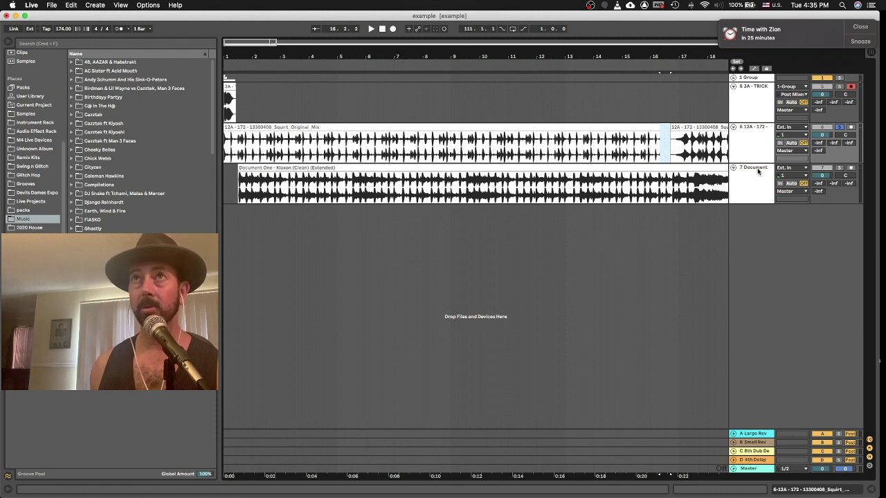
Insert a new audio track below the Document One track and paste the cut kick at 1.1.1.
{"action": "right_click", "coordinate": [769, 231]}
{"action": "left_click", "coordinate": [768, 236]}
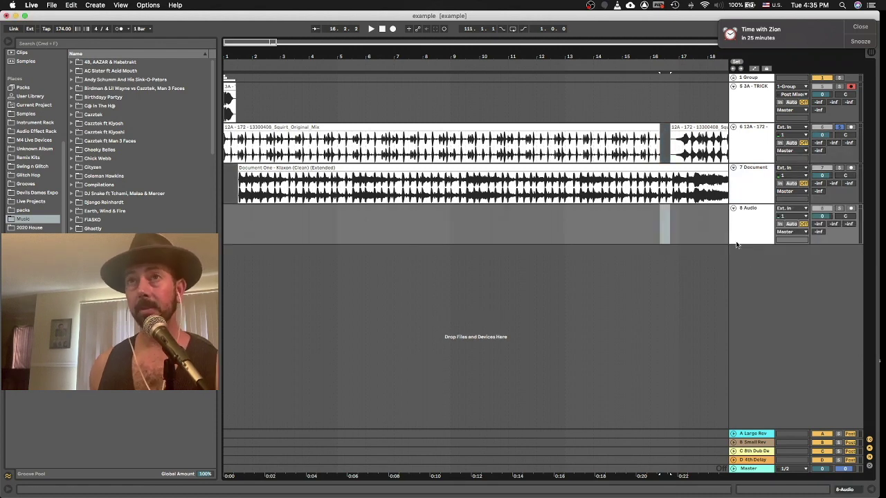
{"action": "left_click", "coordinate": [229, 233]}
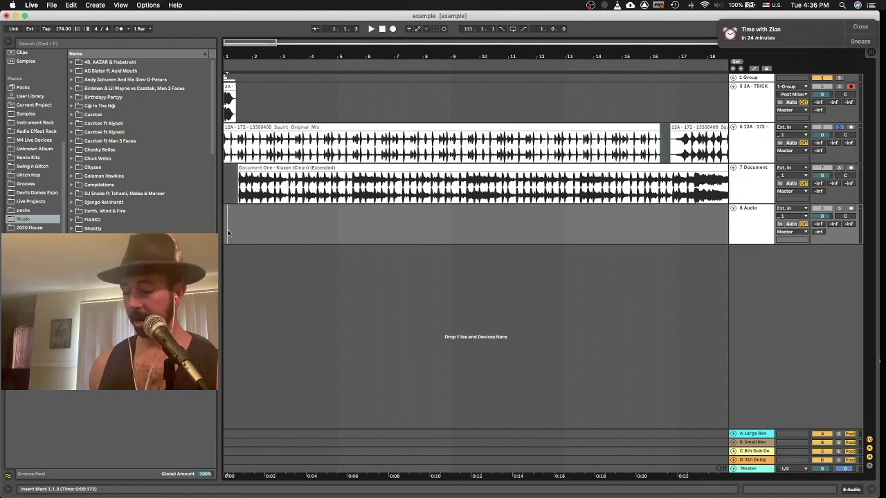
{"action": "key", "text": "plus"}
{"action": "key", "text": "plus"}
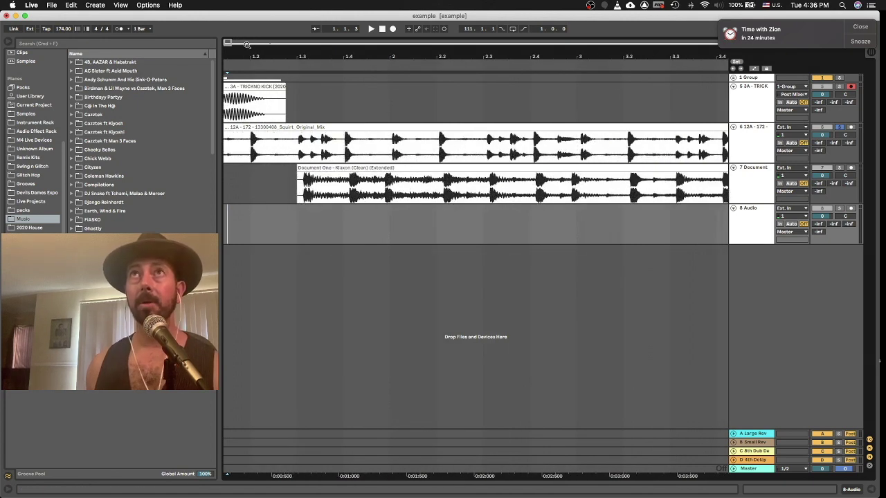
{"action": "left_click_drag", "start_coordinate": [228, 43], "coordinate": [224, 43]}
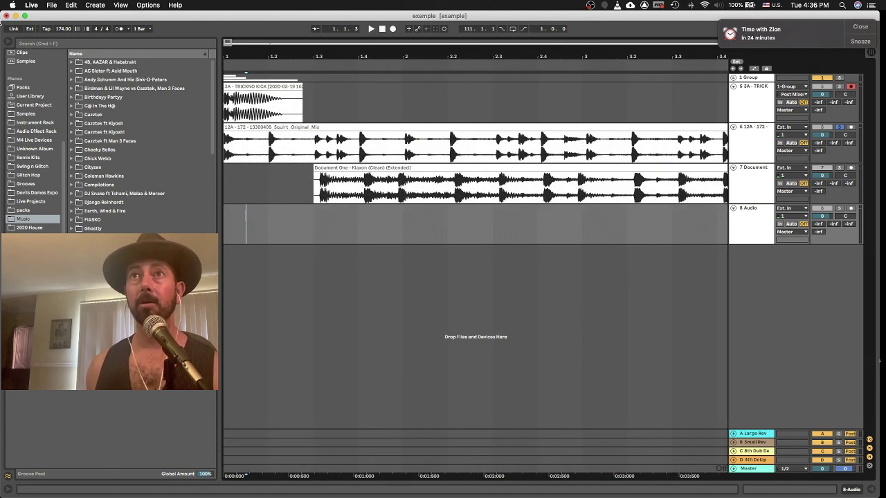
{"action": "right_click", "coordinate": [252, 236]}
{"action": "left_click", "coordinate": [229, 216]}
{"action": "left_click", "coordinate": [229, 216]}
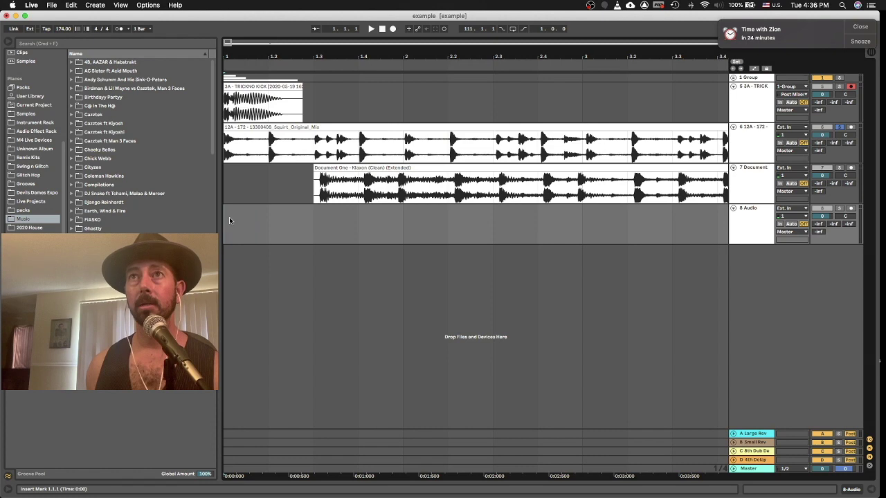
{"action": "key", "text": "super+v"}
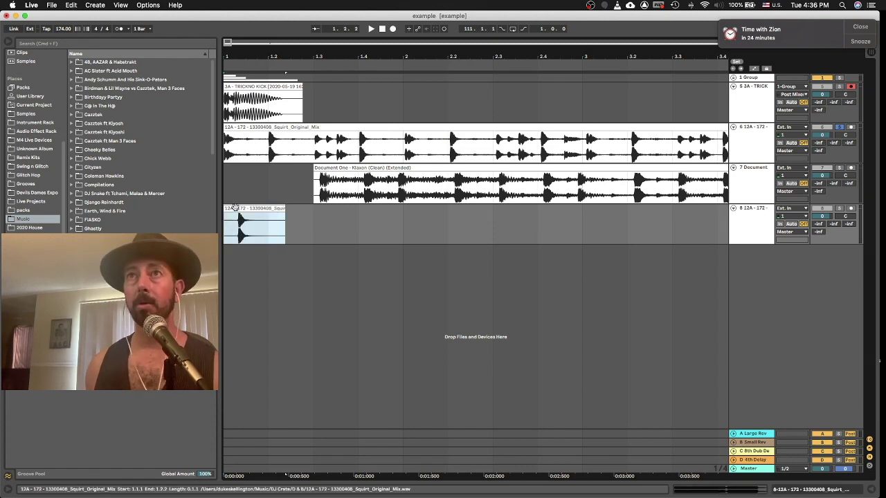
Move the pasted kick clip's start marker to the kick's transient in the clip waveform, then switch to the device view.
{"action": "double_click", "coordinate": [233, 207]}
{"action": "left_click_drag", "start_coordinate": [152, 238], "coordinate": [323, 225]}
{"action": "key", "text": "plus"}
{"action": "key", "text": "plus"}
{"action": "key", "text": "plus"}
{"action": "key", "text": "plus"}
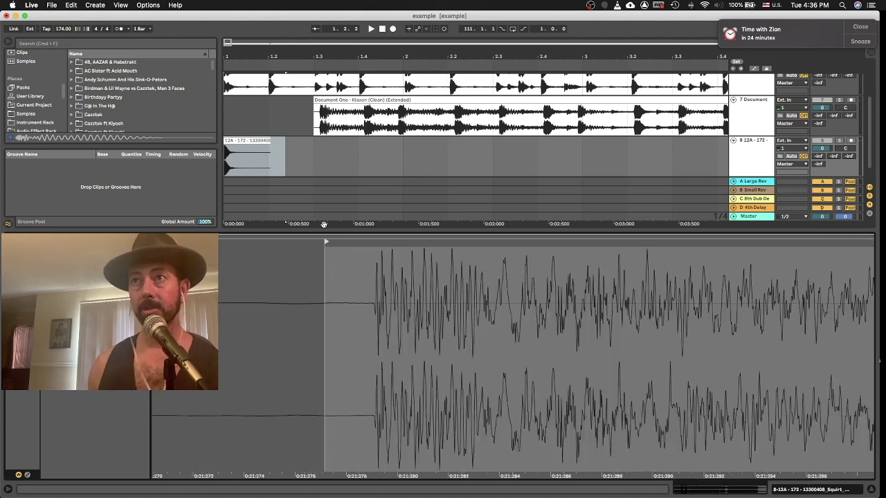
{"action": "left_click_drag", "start_coordinate": [325, 239], "coordinate": [407, 239]}
{"action": "key", "text": "shift+Tab"}
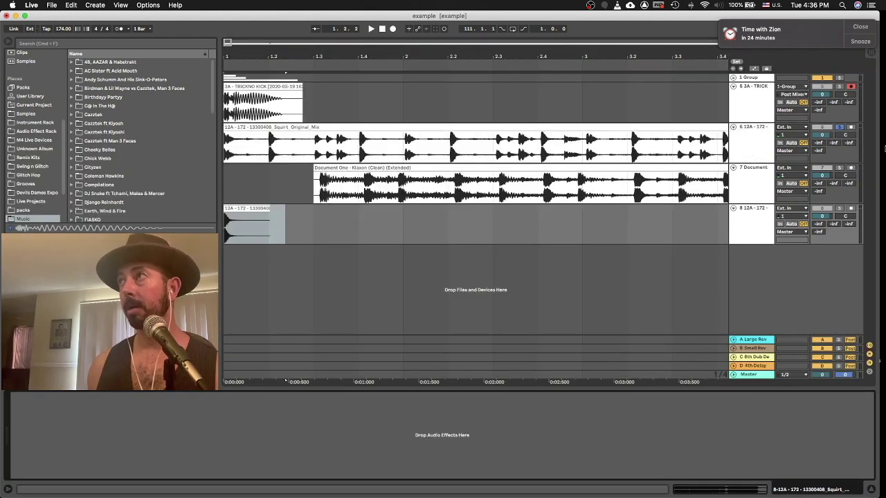
Solo the new kick track, audition the clip and trim its end to 1.2.1.
{"action": "left_click", "coordinate": [840, 208]}
{"action": "key", "text": "space"}
{"action": "key", "text": "space"}
{"action": "left_click", "coordinate": [245, 214]}
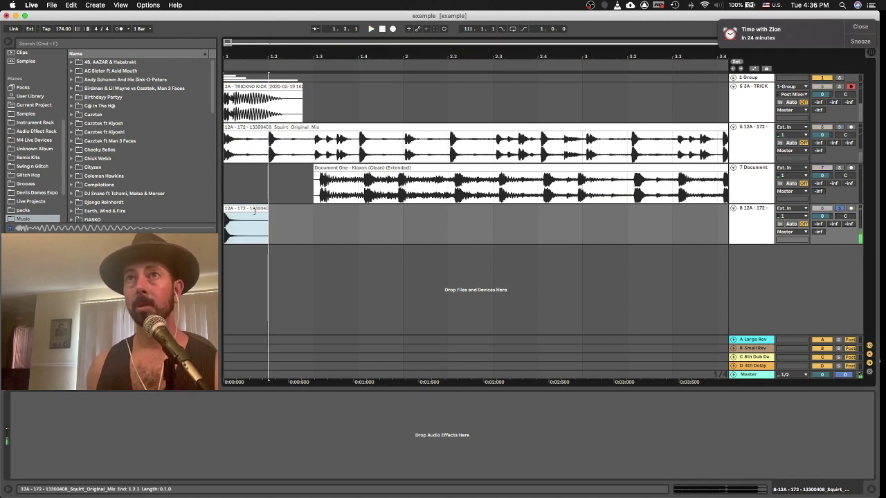
{"action": "left_click_drag", "start_coordinate": [245, 215], "coordinate": [247, 216]}
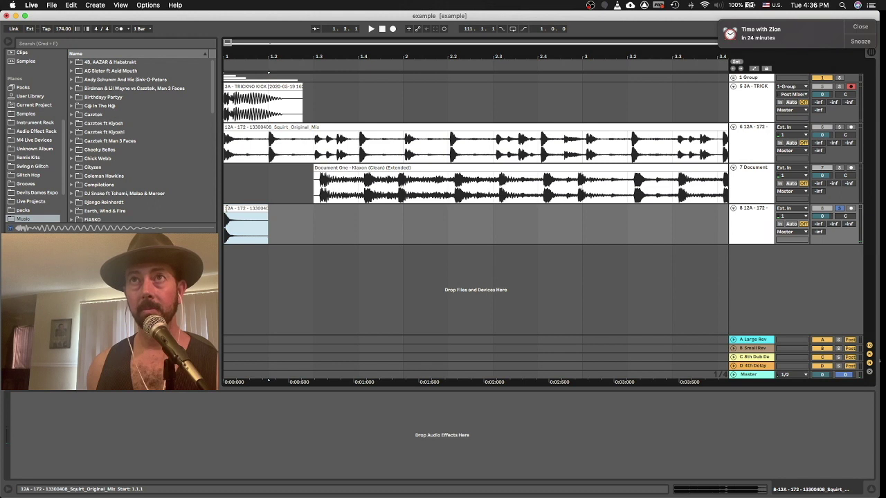
Add Multiband Dynamics to the new kick track and play the kick with the high band soloed.
{"action": "left_click", "coordinate": [759, 225]}
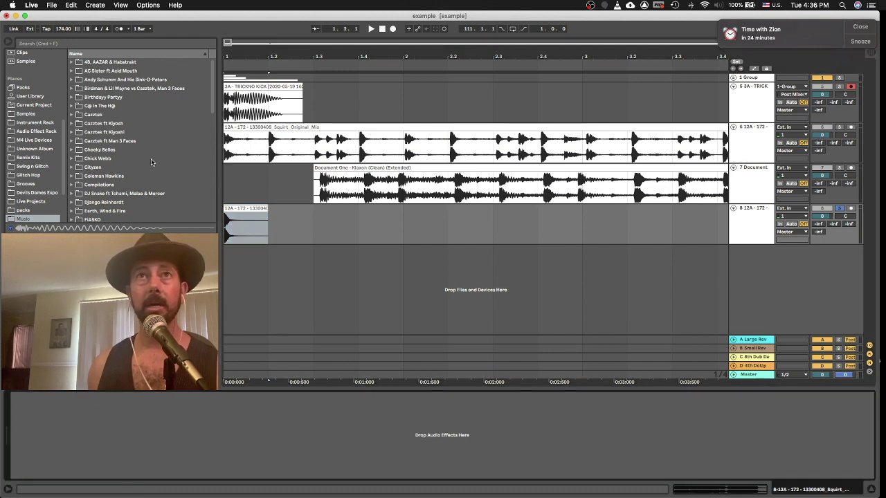
{"action": "left_click", "coordinate": [53, 132]}
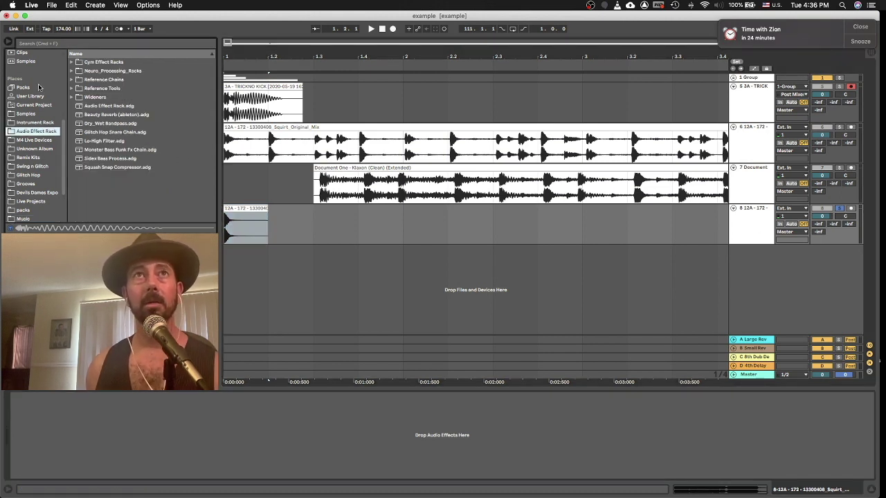
{"action": "scroll", "coordinate": [58, 90], "scroll_direction": "up", "scroll_amount": 5}
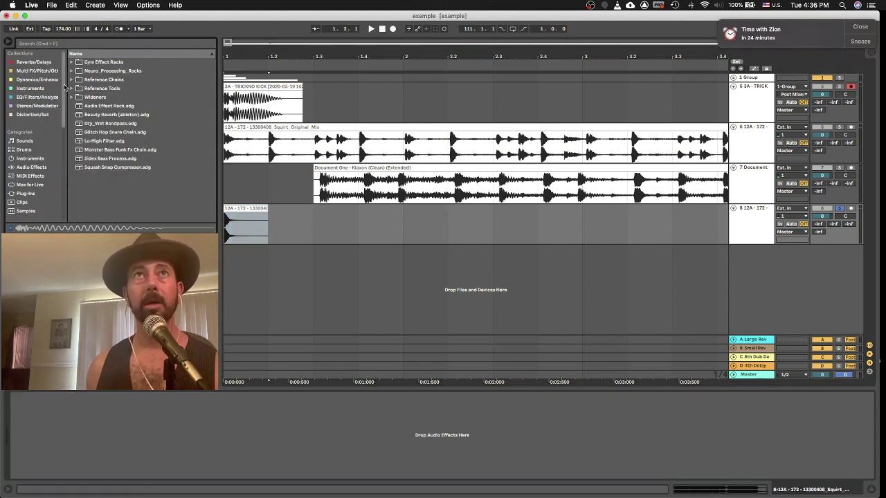
{"action": "left_click", "coordinate": [31, 167]}
{"action": "left_click_drag", "start_coordinate": [111, 197], "coordinate": [132, 428]}
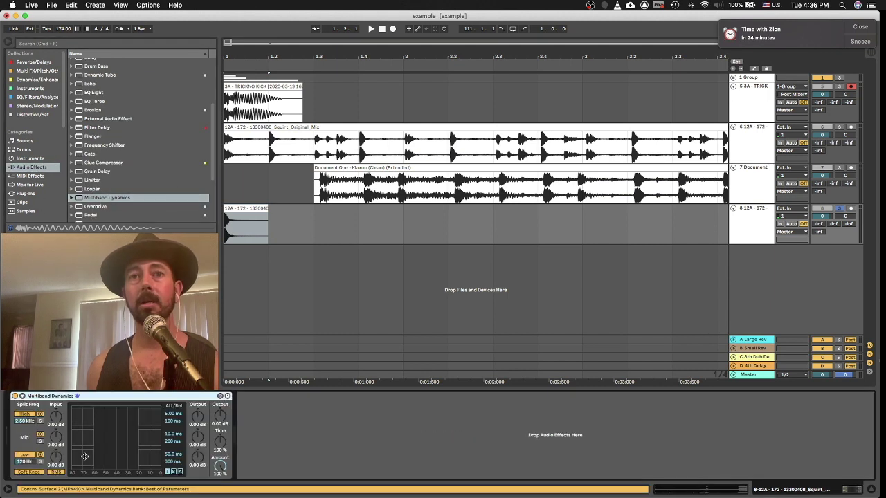
{"action": "key", "text": "space"}
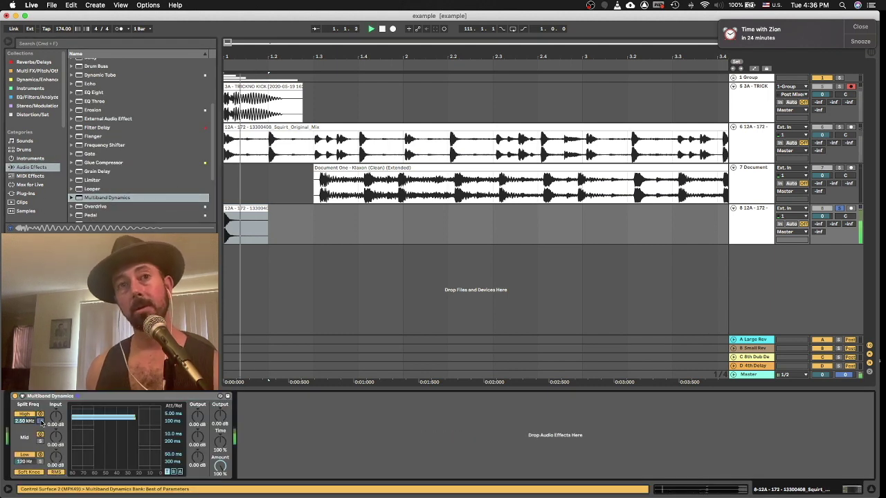
Audition the kick's mid and low bands solo, raise the low split frequency to 594 Hz, and leave the high band soloed.
{"action": "left_click", "coordinate": [40, 440]}
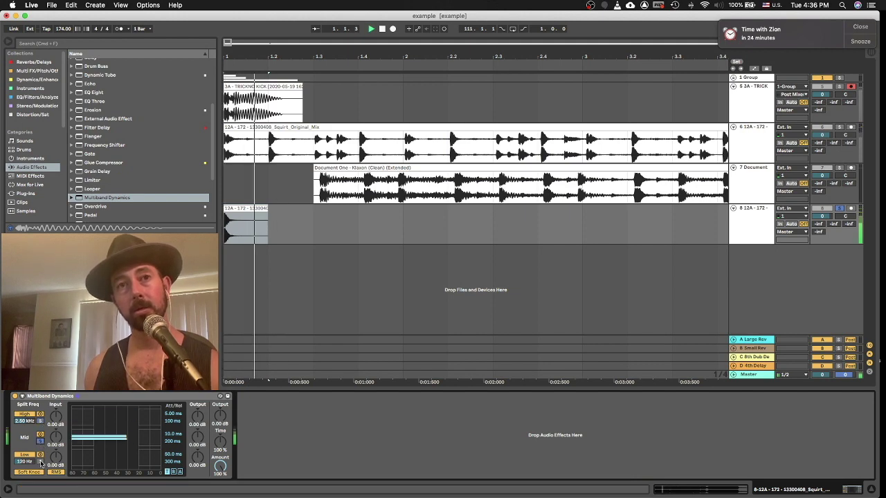
{"action": "left_click", "coordinate": [41, 461]}
{"action": "key", "text": "space"}
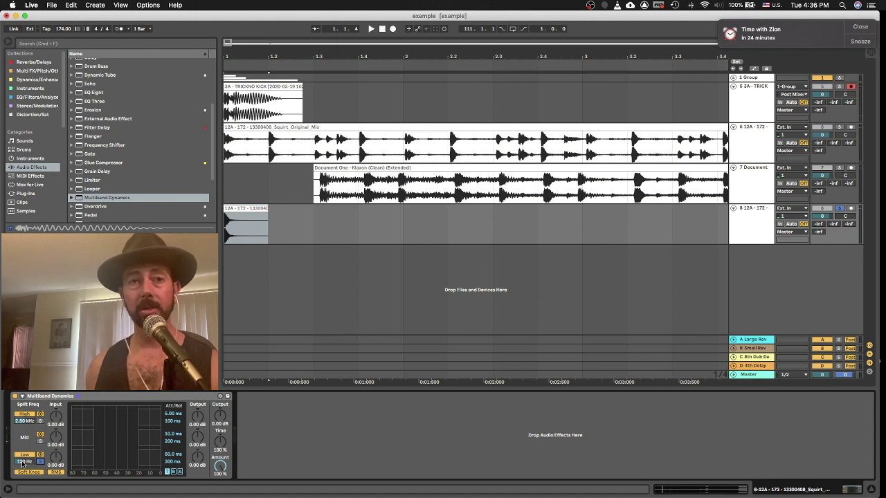
{"action": "key", "text": "space"}
{"action": "left_click_drag", "start_coordinate": [24, 461], "coordinate": [24, 443]}
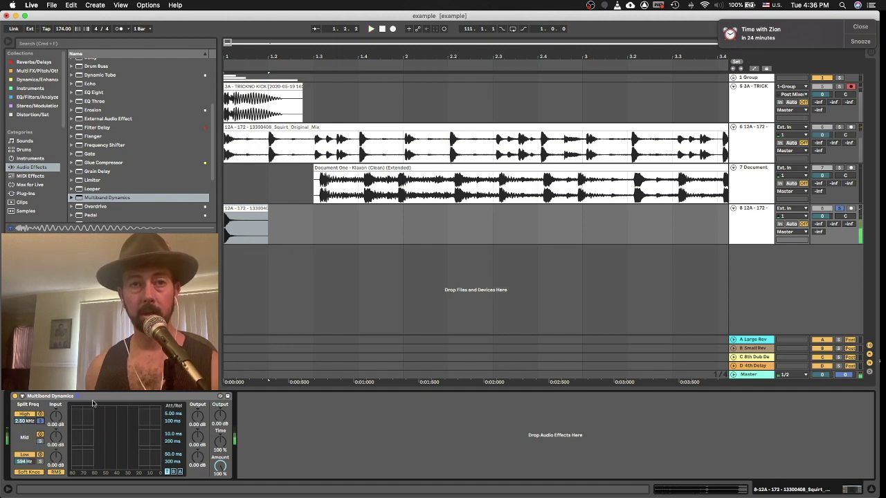
Duplicate the kick track with its Multiband Dynamics twice, making three copies in total.
{"action": "right_click", "coordinate": [747, 222]}
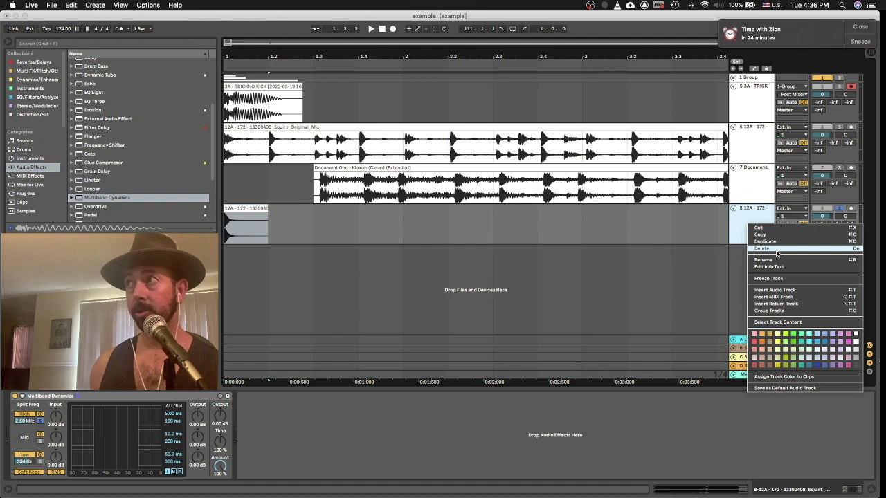
{"action": "left_click", "coordinate": [765, 241]}
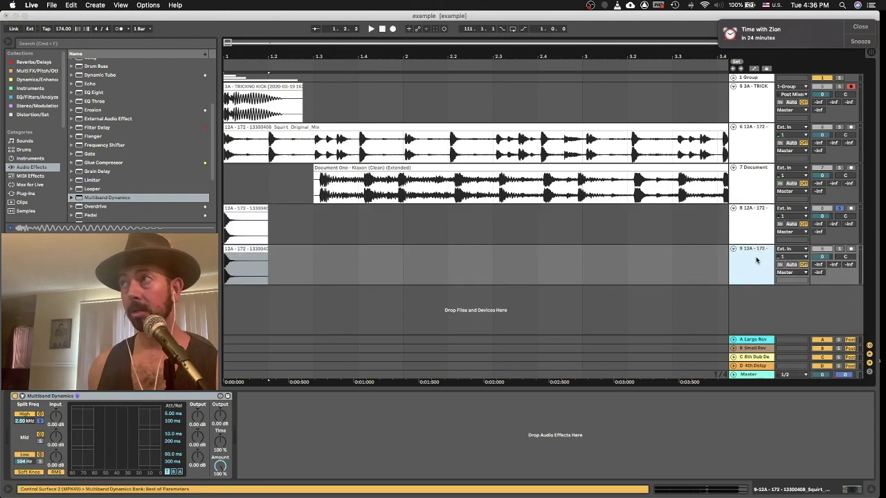
{"action": "right_click", "coordinate": [756, 260]}
{"action": "left_click", "coordinate": [782, 279]}
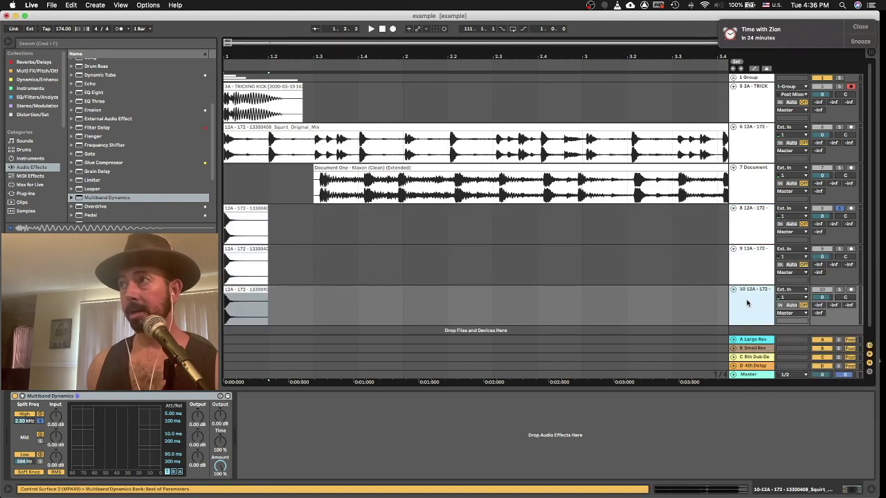
Solo the mid band in the second kick track's Multiband Dynamics and the low band in the third's.
{"action": "left_click", "coordinate": [743, 233]}
{"action": "left_click", "coordinate": [746, 259]}
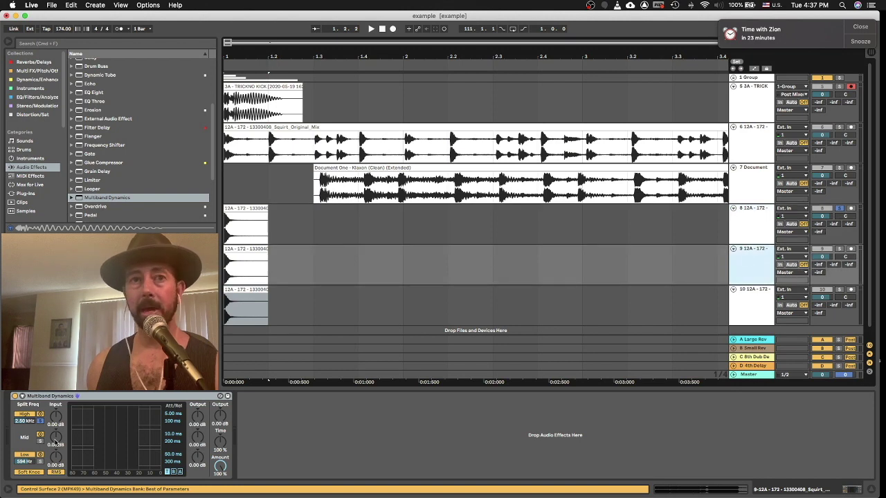
{"action": "left_click", "coordinate": [41, 443]}
{"action": "left_click", "coordinate": [750, 305]}
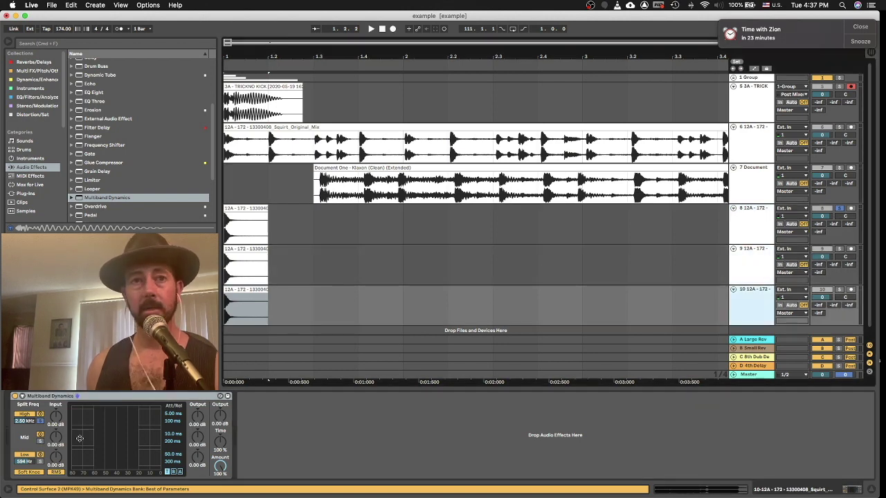
{"action": "left_click", "coordinate": [719, 357]}
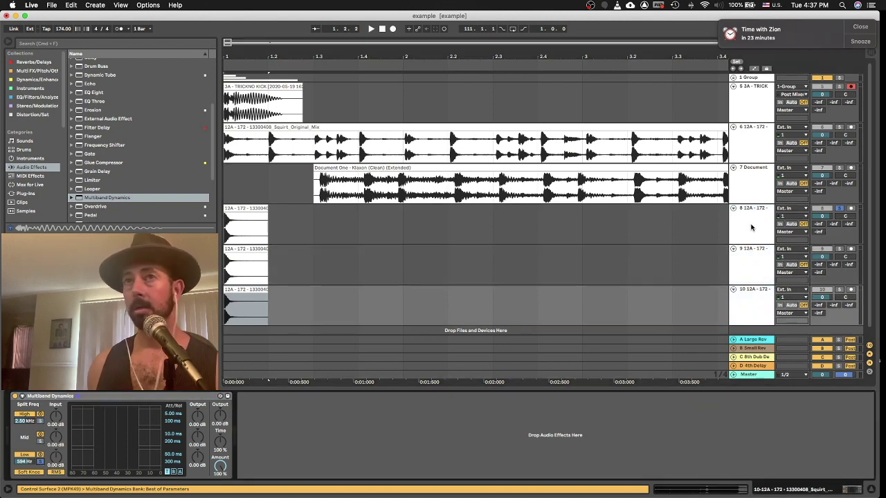
Group the three kick band tracks and play the group soloed.
{"action": "left_click", "coordinate": [751, 224], "text": "shift"}
{"action": "right_click", "coordinate": [758, 316]}
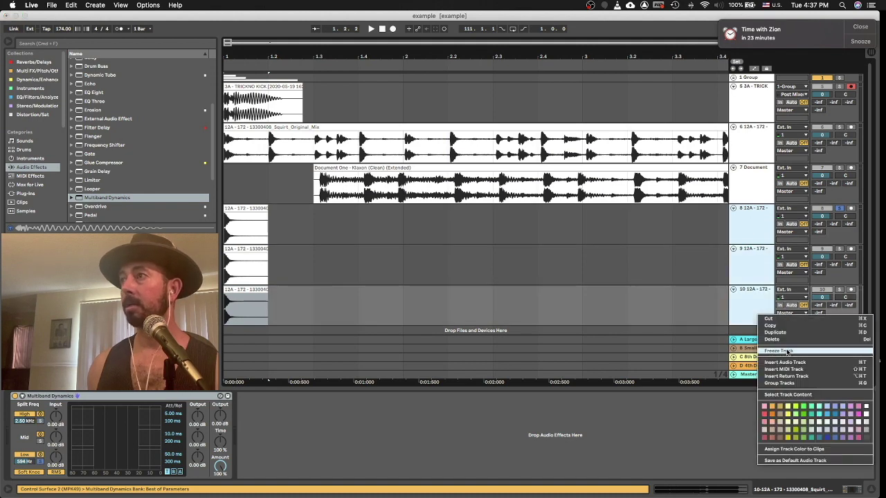
{"action": "left_click", "coordinate": [779, 383]}
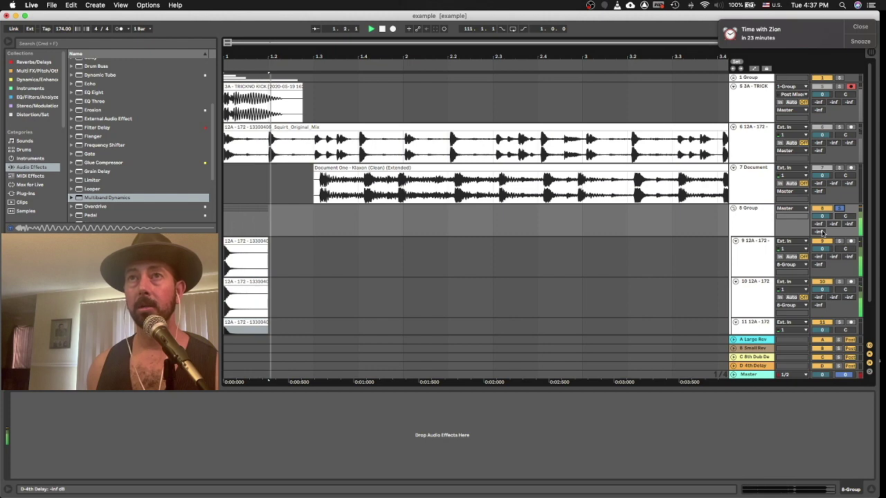
Freeze and flatten the three kick tracks inside the group.
{"action": "left_click", "coordinate": [754, 256]}
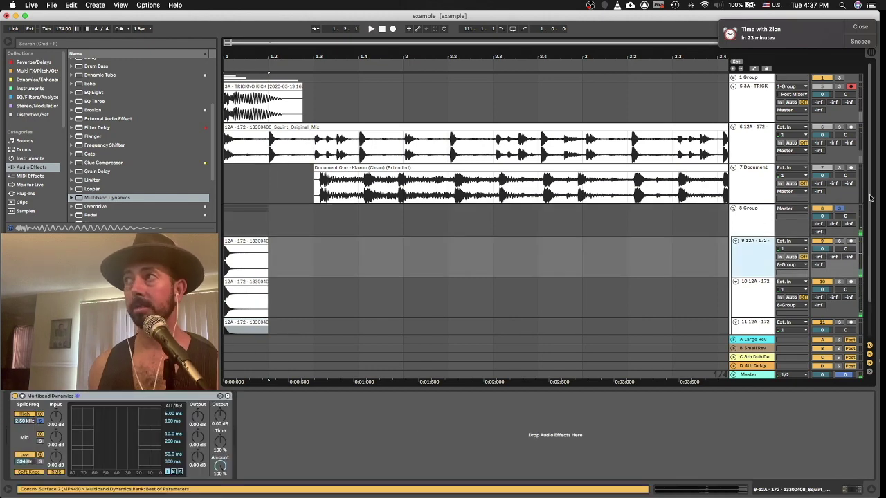
{"action": "scroll", "coordinate": [840, 223], "scroll_direction": "down", "scroll_amount": 3}
{"action": "right_click", "coordinate": [751, 287]}
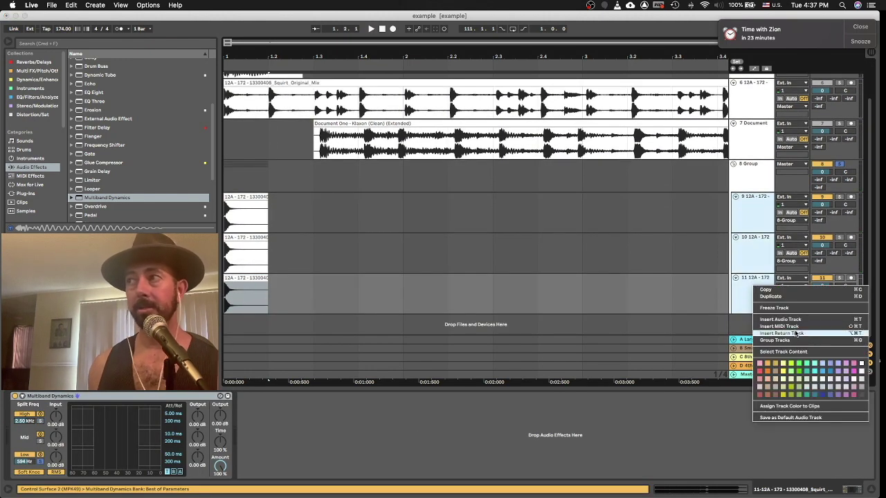
{"action": "left_click", "coordinate": [793, 307]}
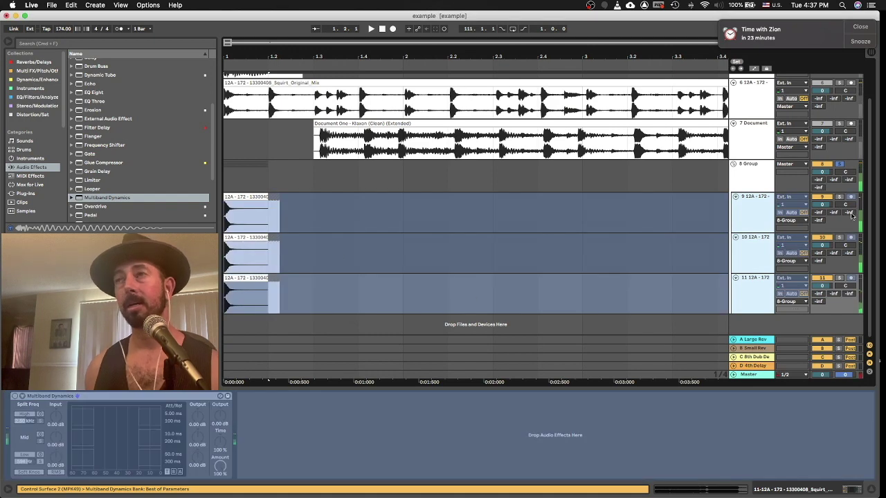
{"action": "right_click", "coordinate": [736, 211]}
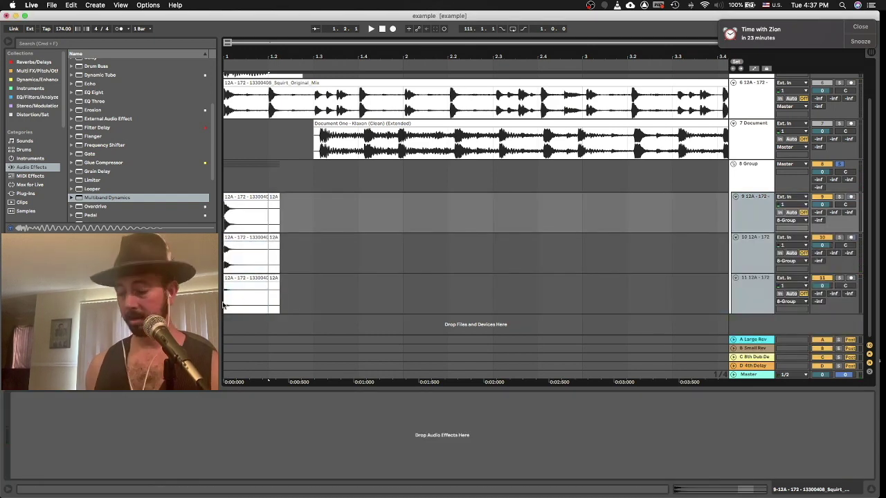
Turn the arrangement grid off, then shorten the high-band kick clip to just past 1.1.2 with a fade-out at its end.
{"action": "key", "text": "plus"}
{"action": "left_click_drag", "start_coordinate": [226, 46], "coordinate": [223, 40]}
{"action": "left_click", "coordinate": [439, 255]}
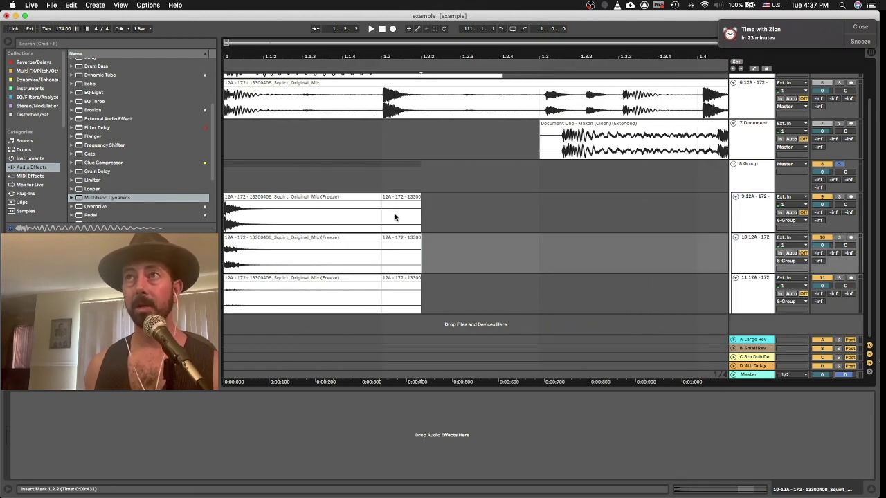
{"action": "right_click", "coordinate": [474, 222]}
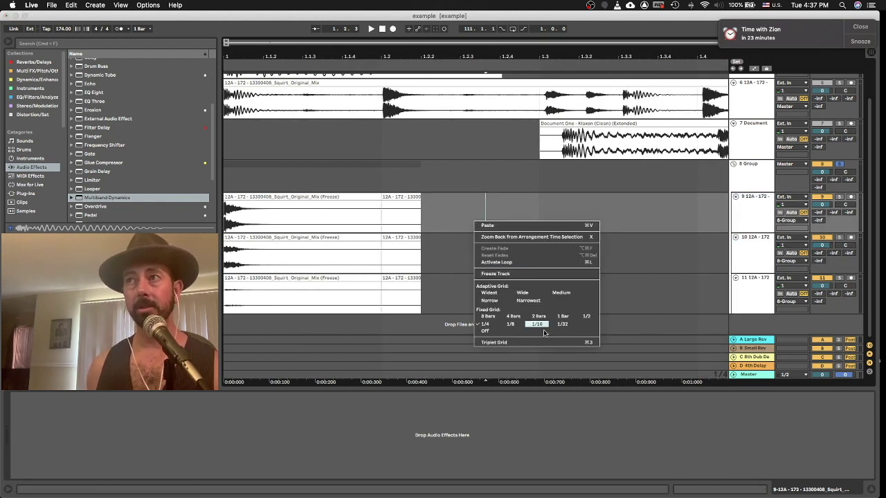
{"action": "left_click", "coordinate": [498, 331]}
{"action": "left_click_drag", "start_coordinate": [381, 200], "coordinate": [259, 203]}
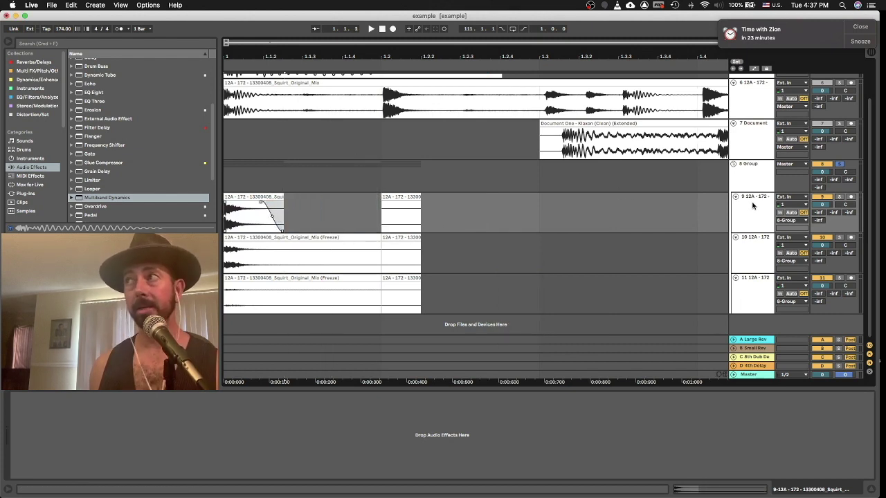
Solo and audition the high-band track from 1.1.1, then delete its leftover freeze tail clip.
{"action": "left_click", "coordinate": [840, 197]}
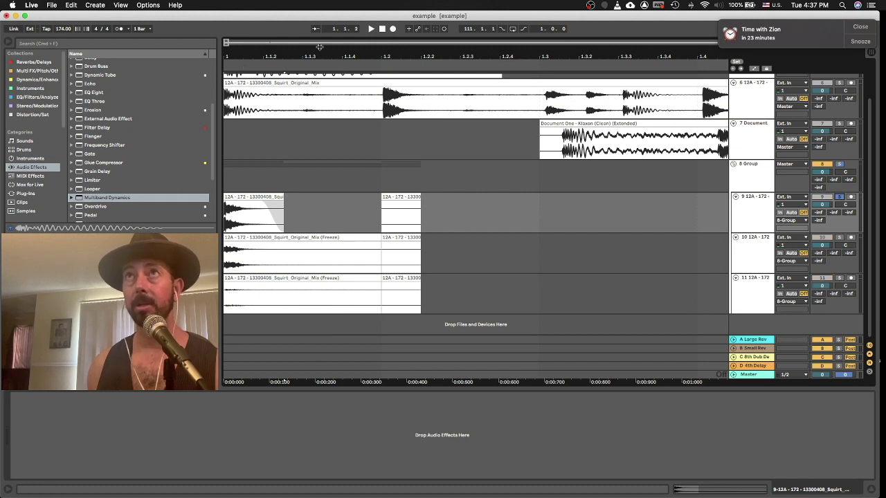
{"action": "left_click", "coordinate": [236, 220]}
{"action": "left_click", "coordinate": [226, 222]}
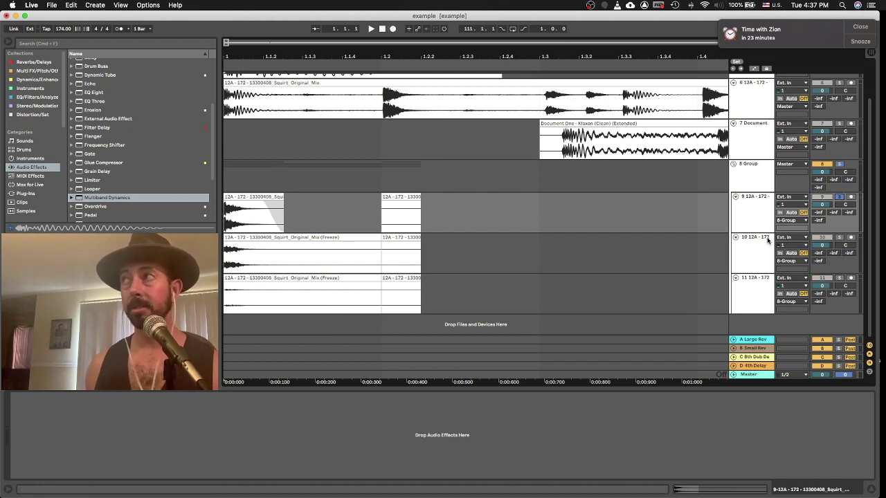
{"action": "key", "text": "space"}
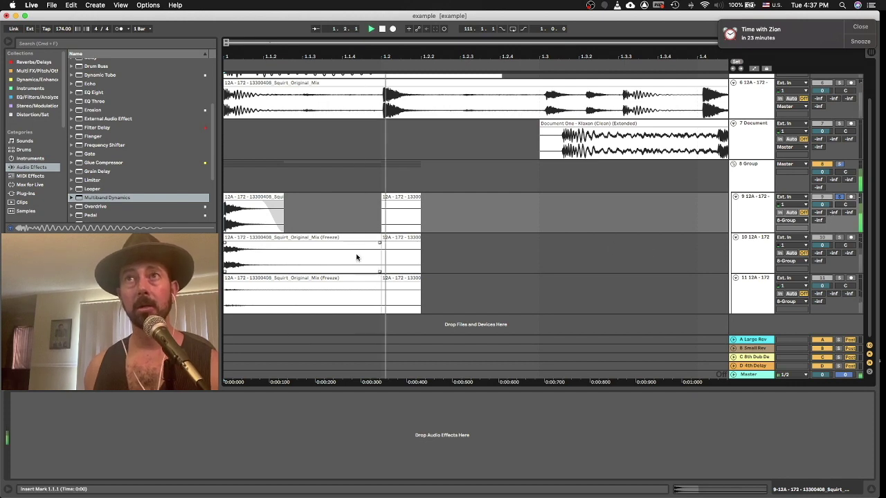
{"action": "left_click", "coordinate": [404, 198]}
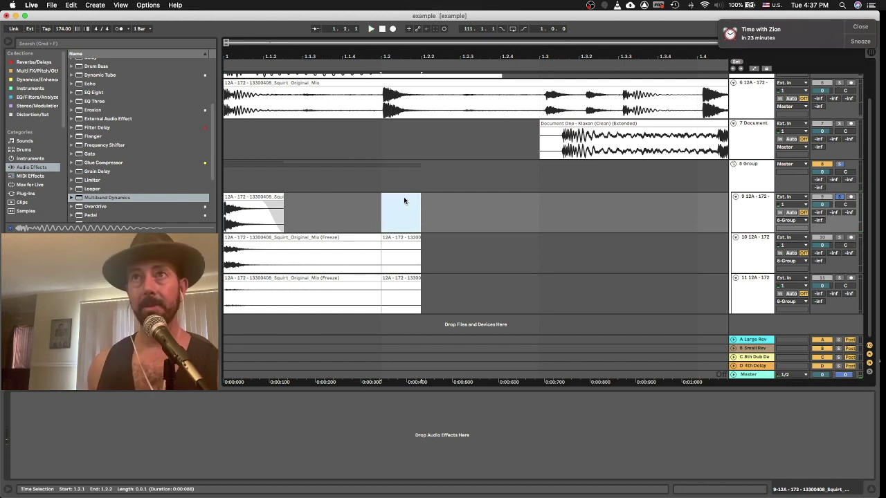
Solo the mid-band track, delete its freeze tail, and trim its kick clip to about 0.2 seconds with a fade-out.
{"action": "left_click", "coordinate": [236, 256]}
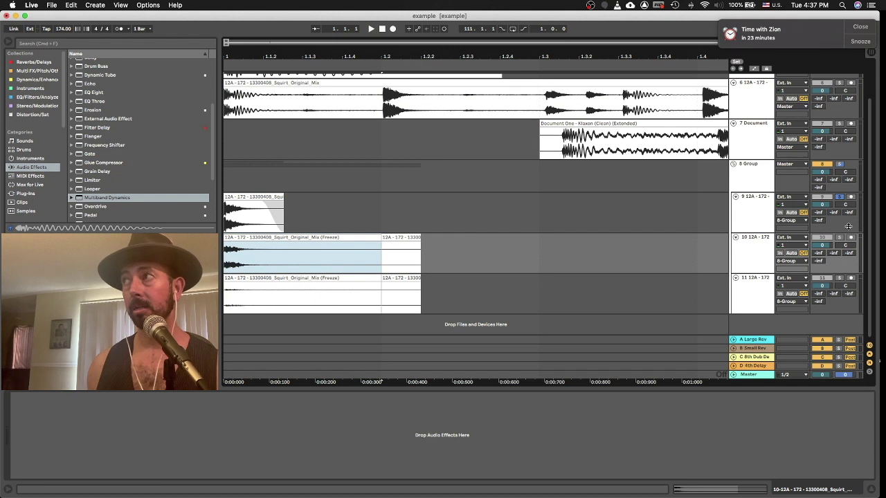
{"action": "left_click", "coordinate": [839, 237]}
{"action": "left_click", "coordinate": [398, 236]}
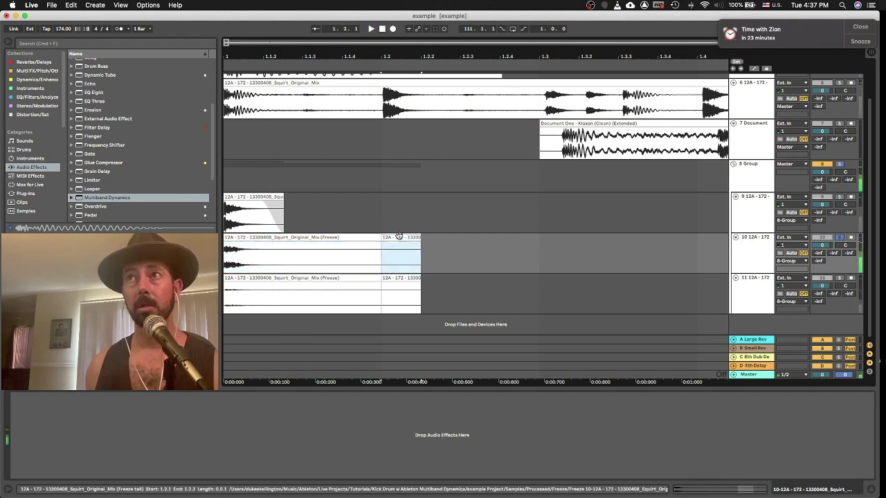
{"action": "key", "text": "Delete"}
{"action": "left_click_drag", "start_coordinate": [380, 237], "coordinate": [293, 238]}
{"action": "left_click", "coordinate": [222, 262]}
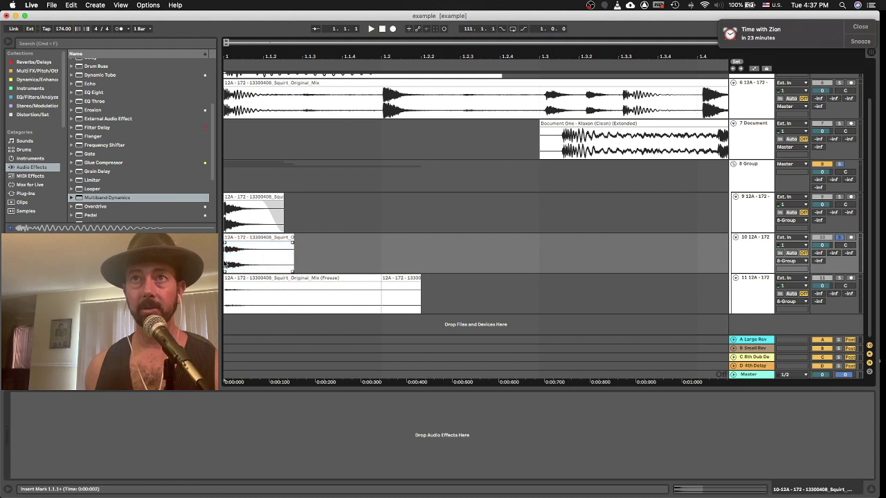
{"action": "key", "text": "space"}
{"action": "mouse_move", "coordinate": [293, 235]}
{"action": "left_mouse_down"}
{"action": "mouse_move", "coordinate": [315, 241]}
{"action": "mouse_move", "coordinate": [291, 242]}
{"action": "left_mouse_up"}
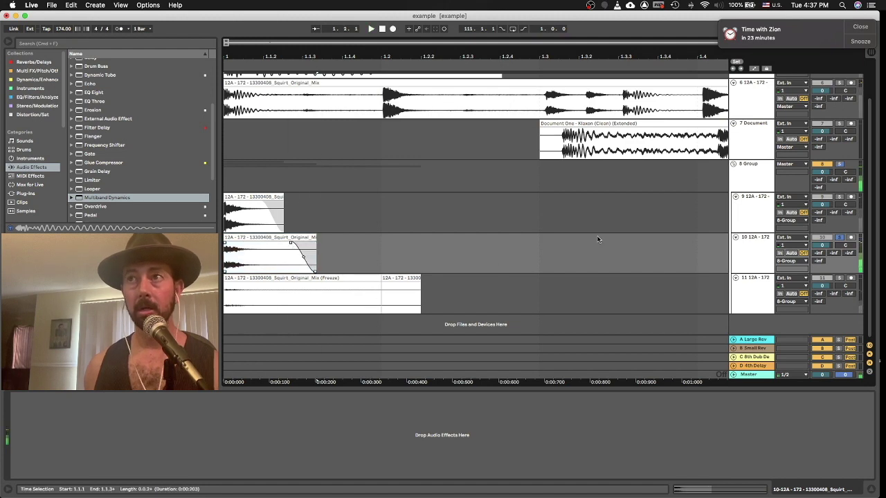
Trim the low-band clip and its freeze tail back to about 1.1.4, add a long fade-out, and audition the band solo.
{"action": "left_click_drag", "start_coordinate": [437, 294], "coordinate": [345, 294]}
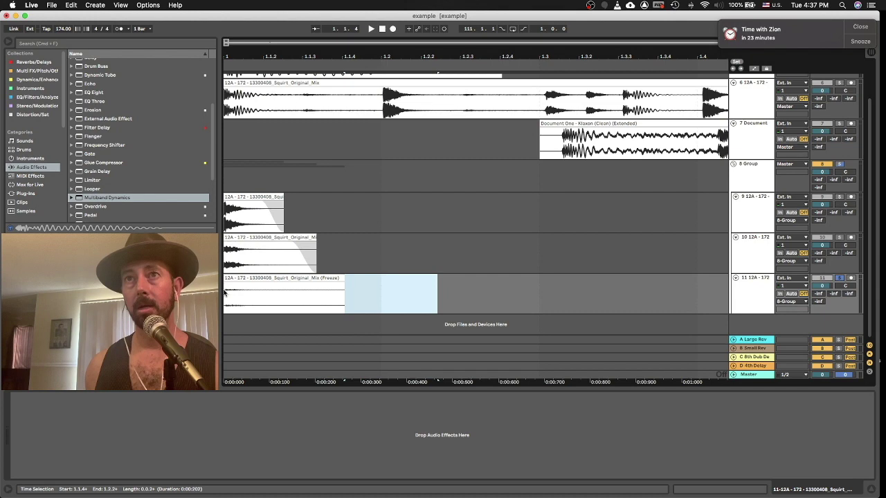
{"action": "left_click", "coordinate": [336, 288]}
{"action": "key", "text": "space"}
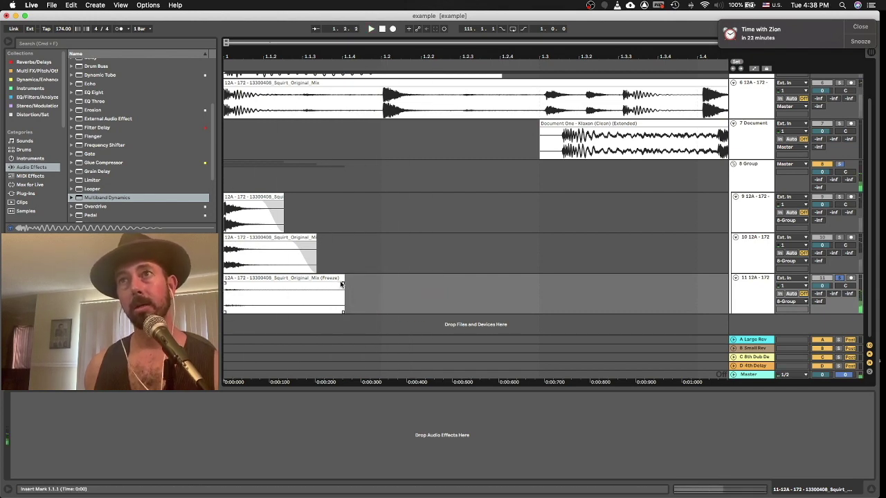
{"action": "key", "text": "space"}
{"action": "left_click_drag", "start_coordinate": [343, 284], "coordinate": [243, 285]}
{"action": "key", "text": "space"}
{"action": "key", "text": "space"}
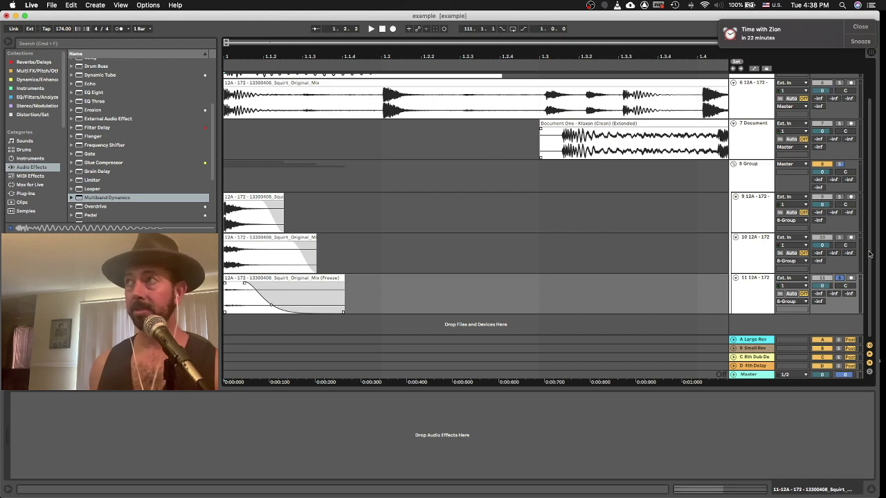
Solo the whole kick group, fold it, and play the three bands together.
{"action": "left_click", "coordinate": [840, 166]}
{"action": "left_click", "coordinate": [732, 166]}
{"action": "key", "text": "space"}
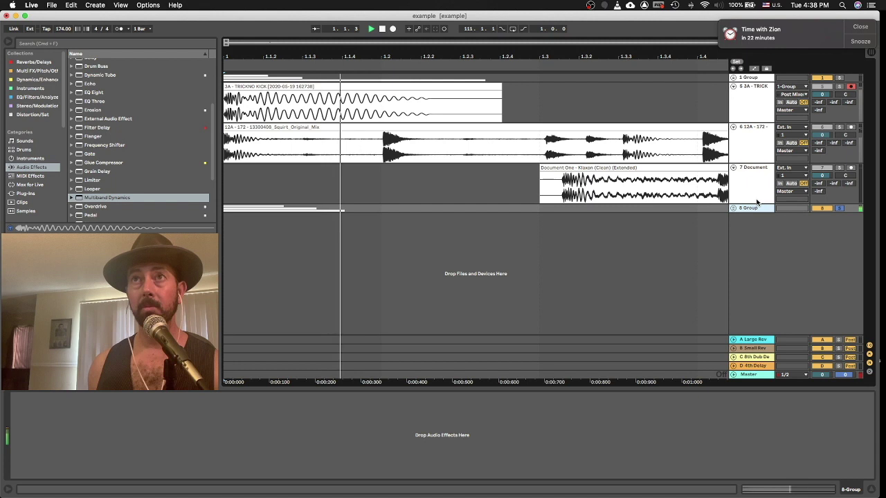
{"action": "key", "text": "space"}
Insert an audio track below the kick group, arm it for recording, and set its input to 8-Group.
{"action": "right_click", "coordinate": [753, 209]}
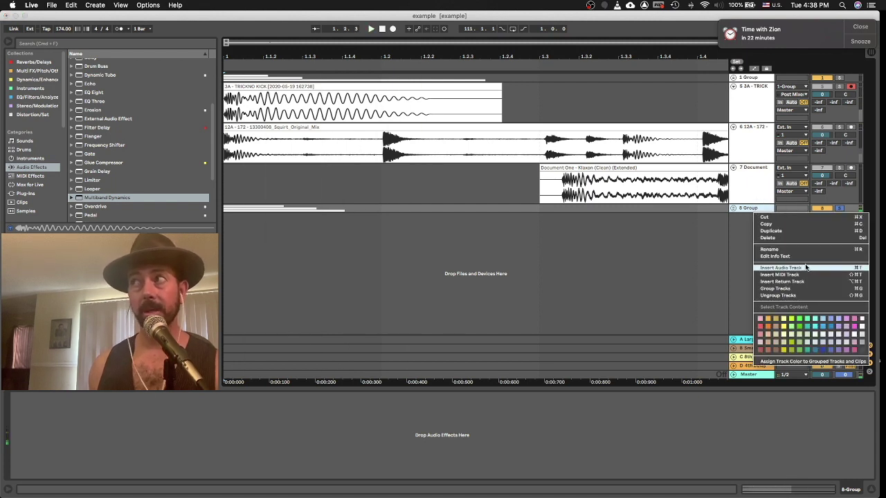
{"action": "left_click", "coordinate": [803, 268]}
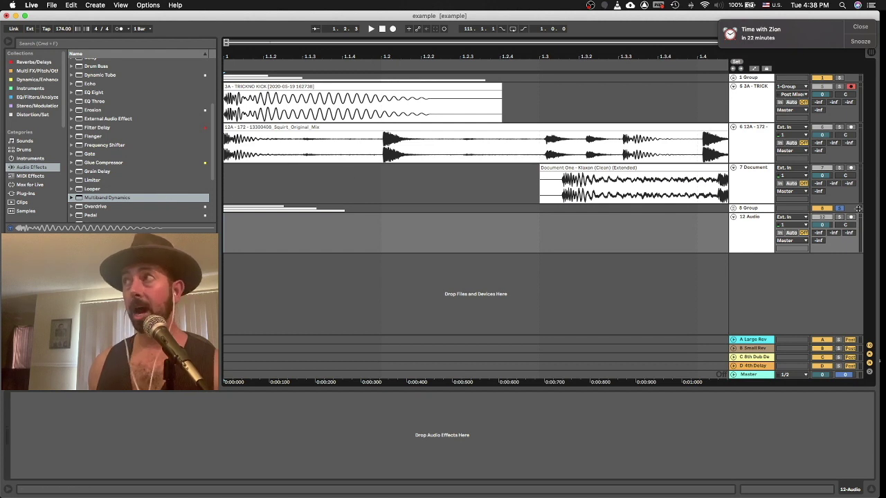
{"action": "left_click", "coordinate": [851, 217]}
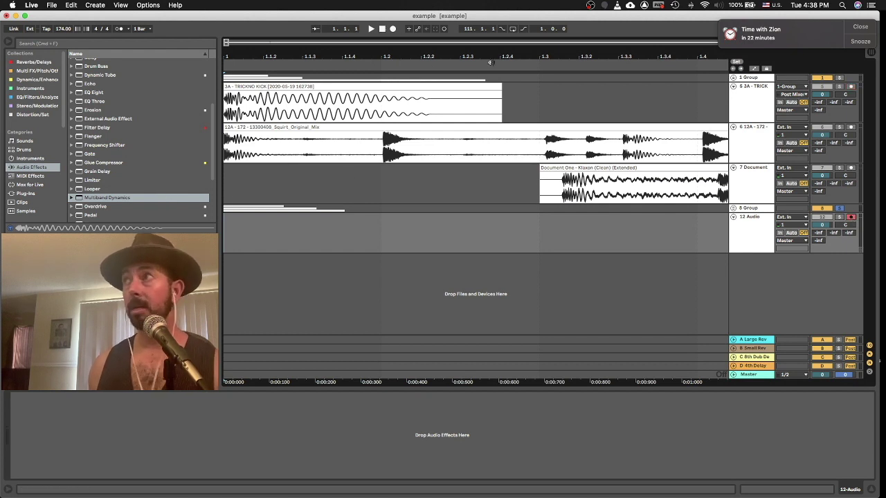
{"action": "left_click", "coordinate": [788, 217]}
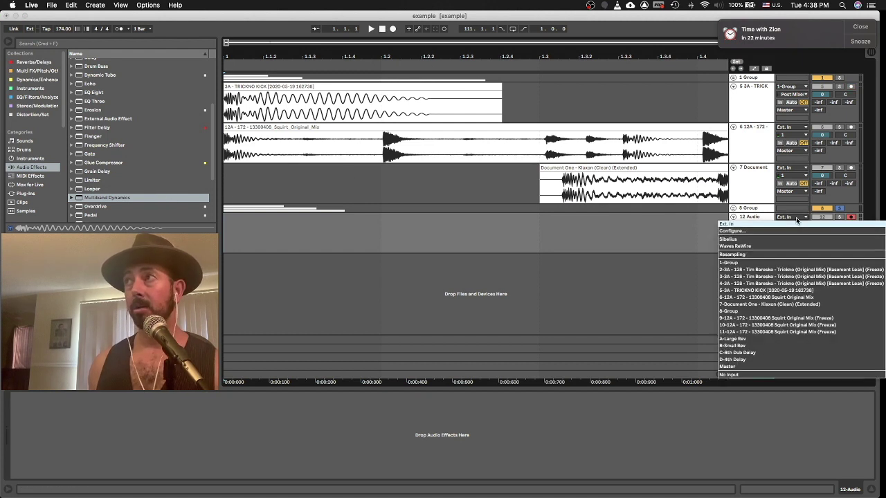
{"action": "left_click", "coordinate": [768, 312]}
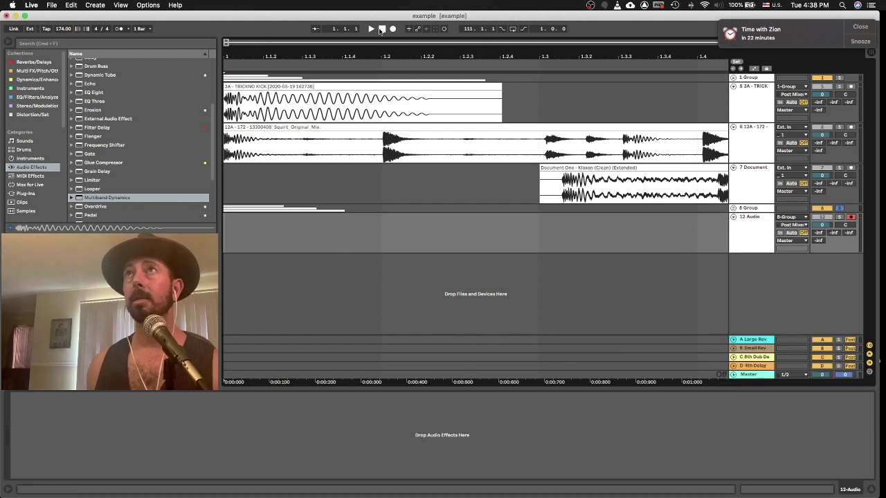
Record the grouped kick from 1.1.1 into the new audio track and select the recorded clip.
{"action": "left_click", "coordinate": [393, 29]}
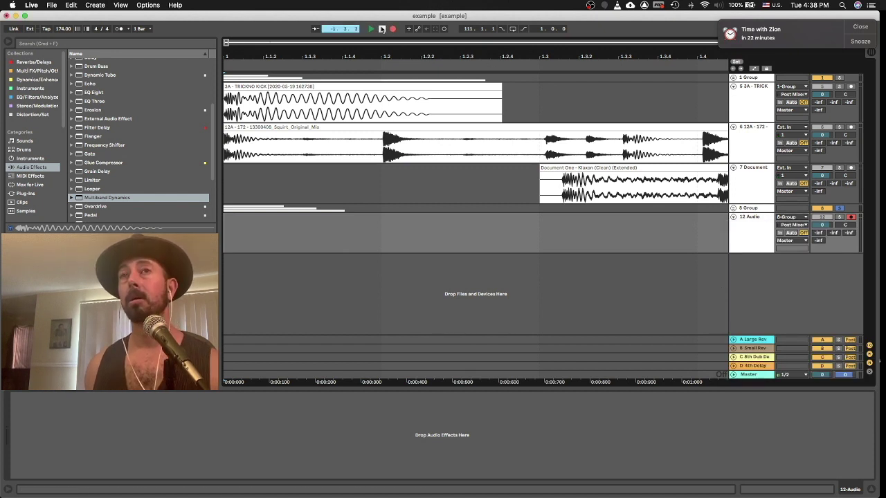
{"action": "key", "text": "space"}
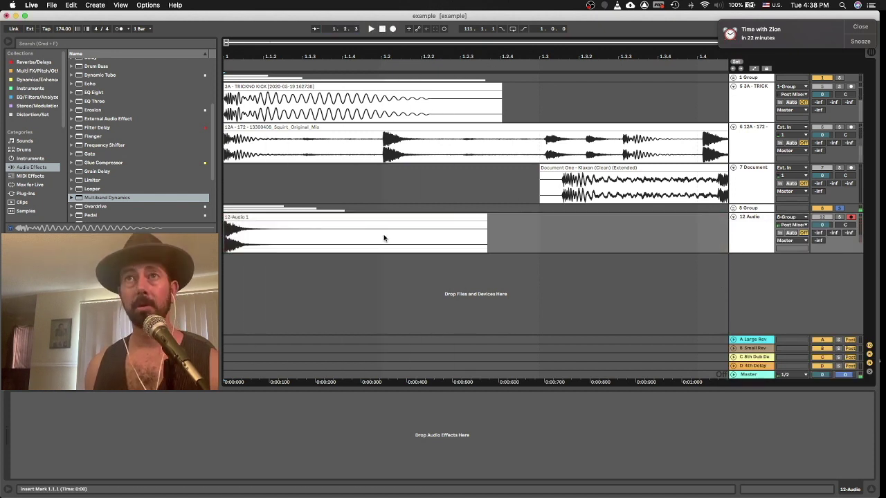
{"action": "left_click", "coordinate": [302, 217]}
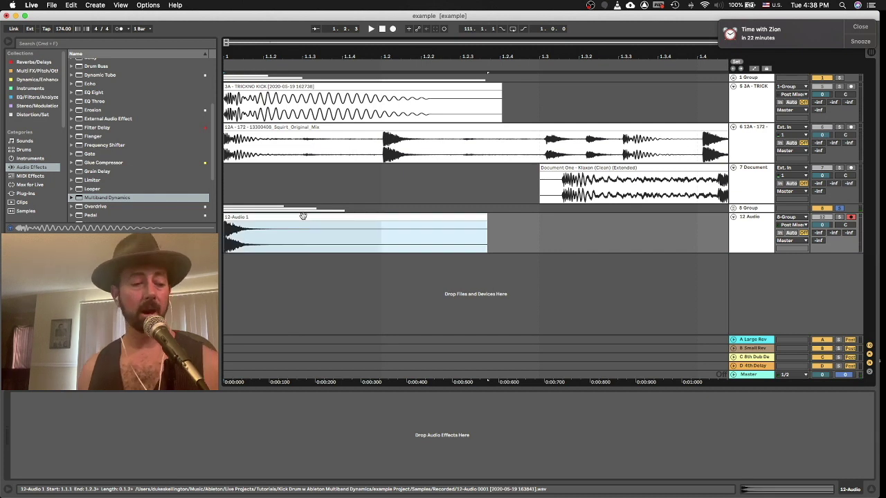